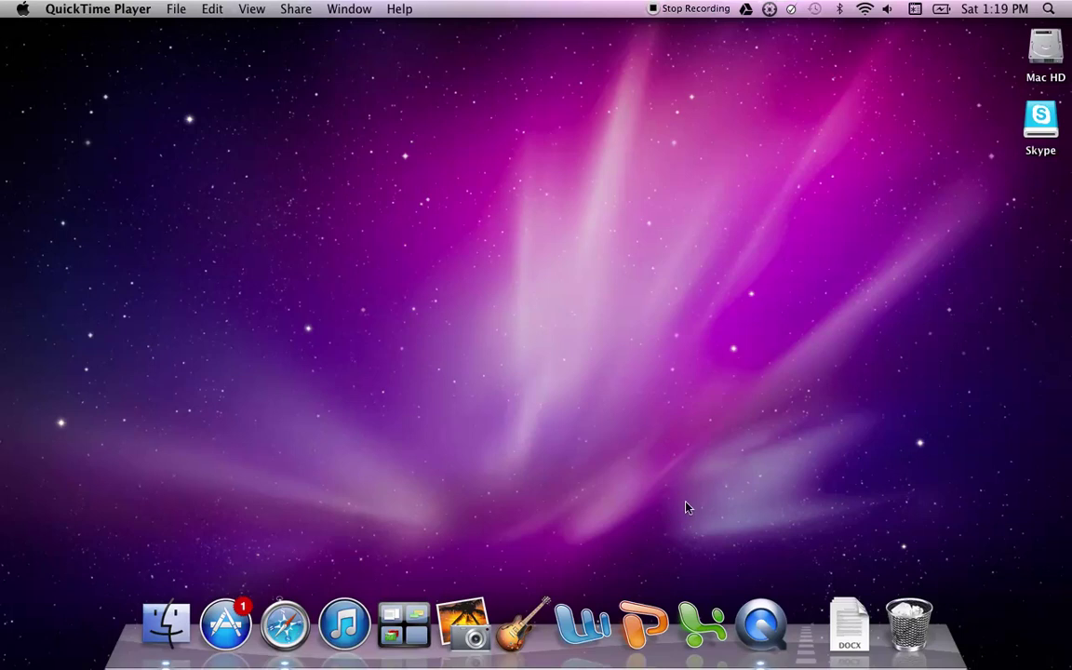
Launch Excel from the Dock so a blank Workbook1 opens.
click(703, 622)
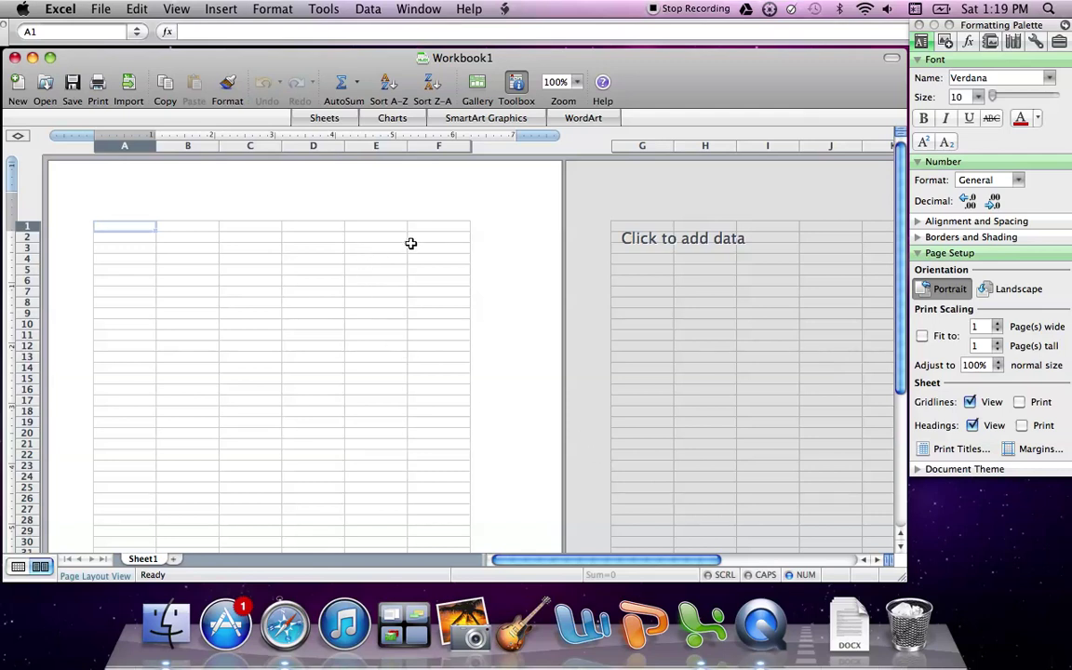
Zoom the blank Workbook1 sheet to 150% and select cell A3.
drag(690, 78, 705, 69)
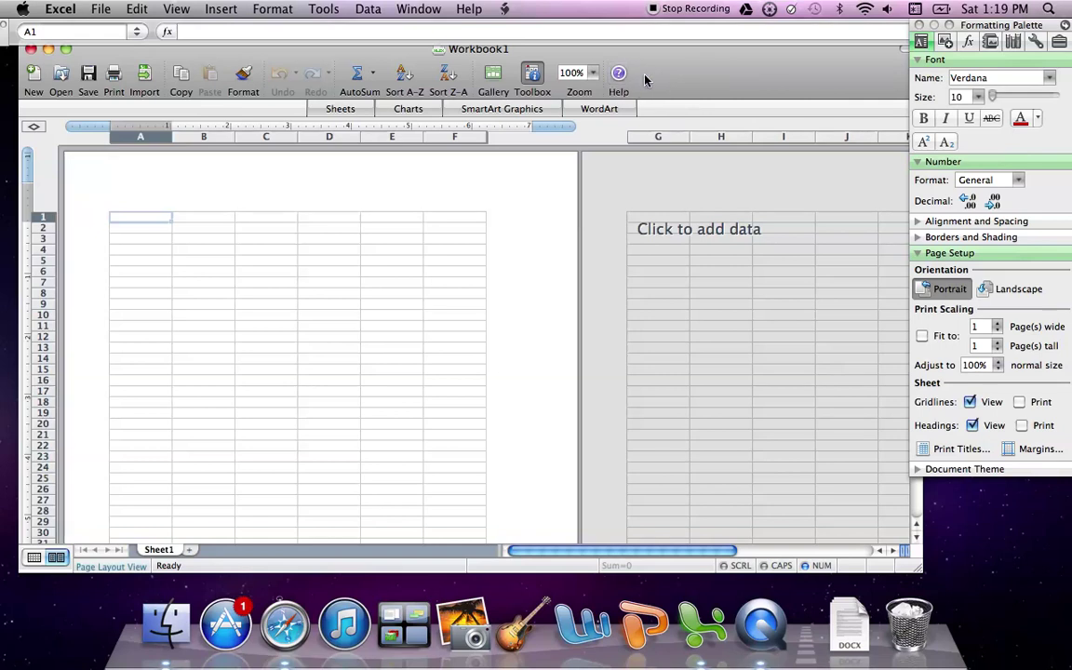
click(594, 73)
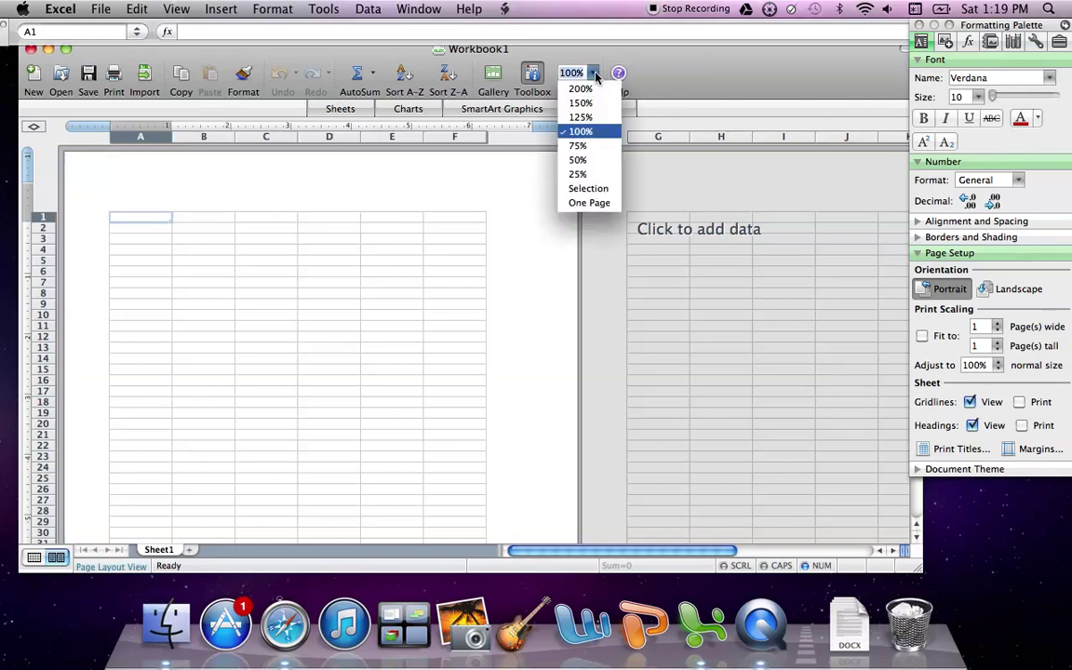
click(581, 102)
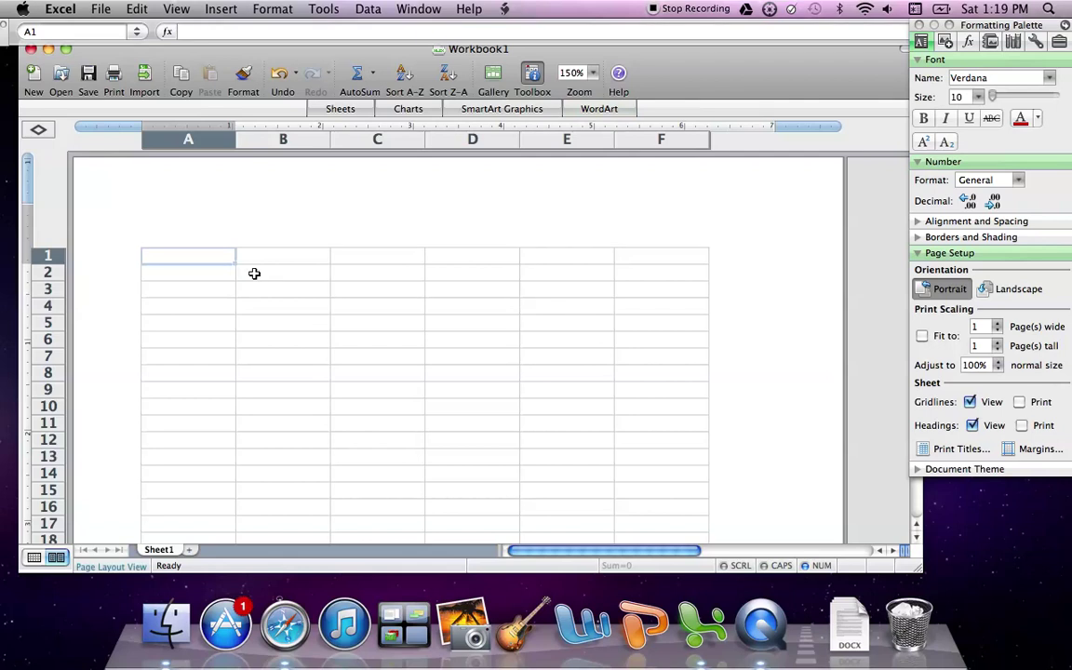
click(214, 287)
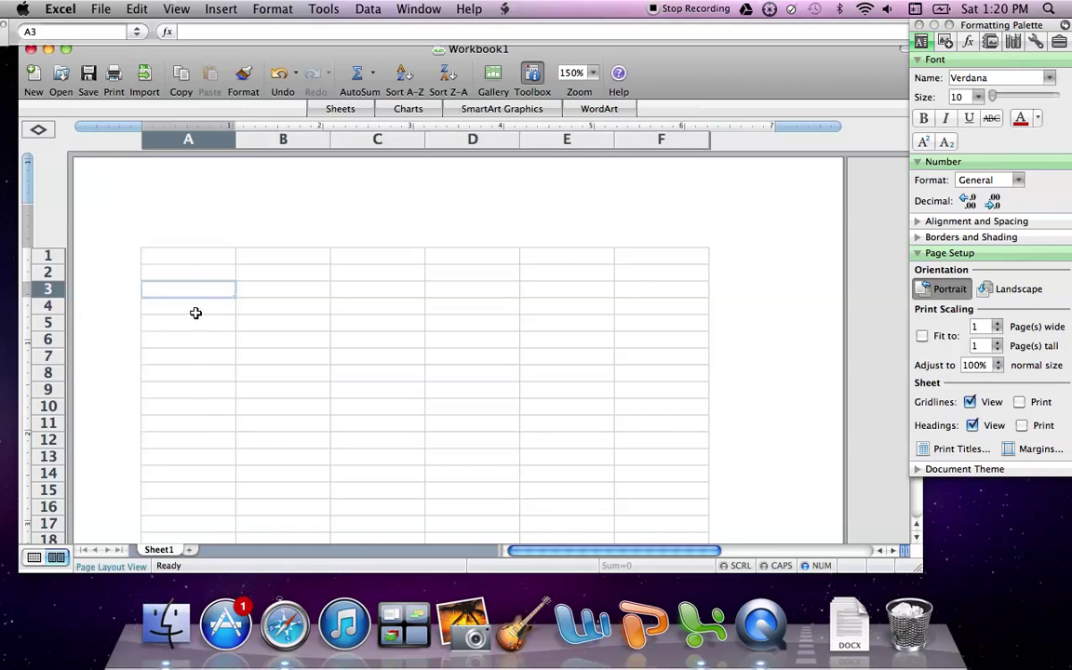
Enter the headings Normal Force in A3 and Static Friction in B3.
click(273, 307)
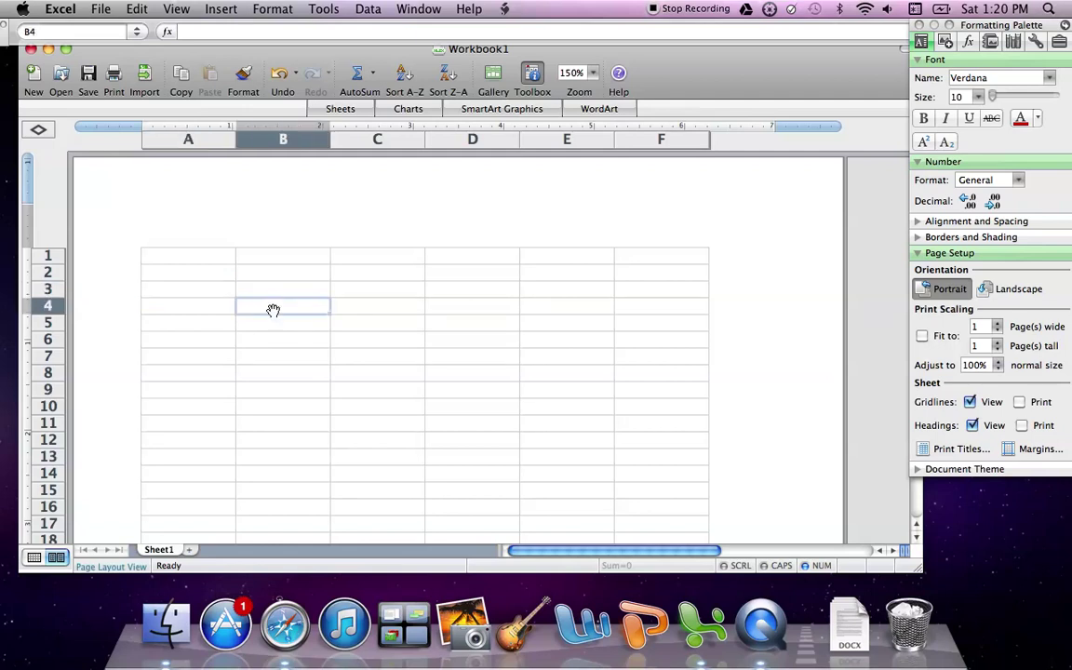
click(184, 294)
text(No)
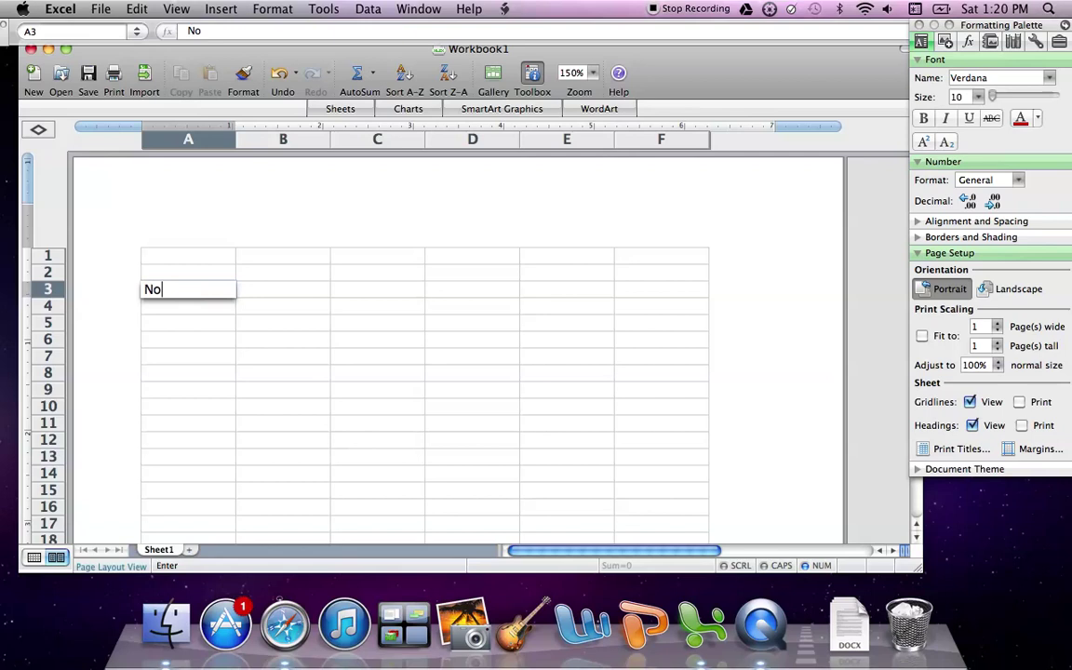
text(rmal Force)
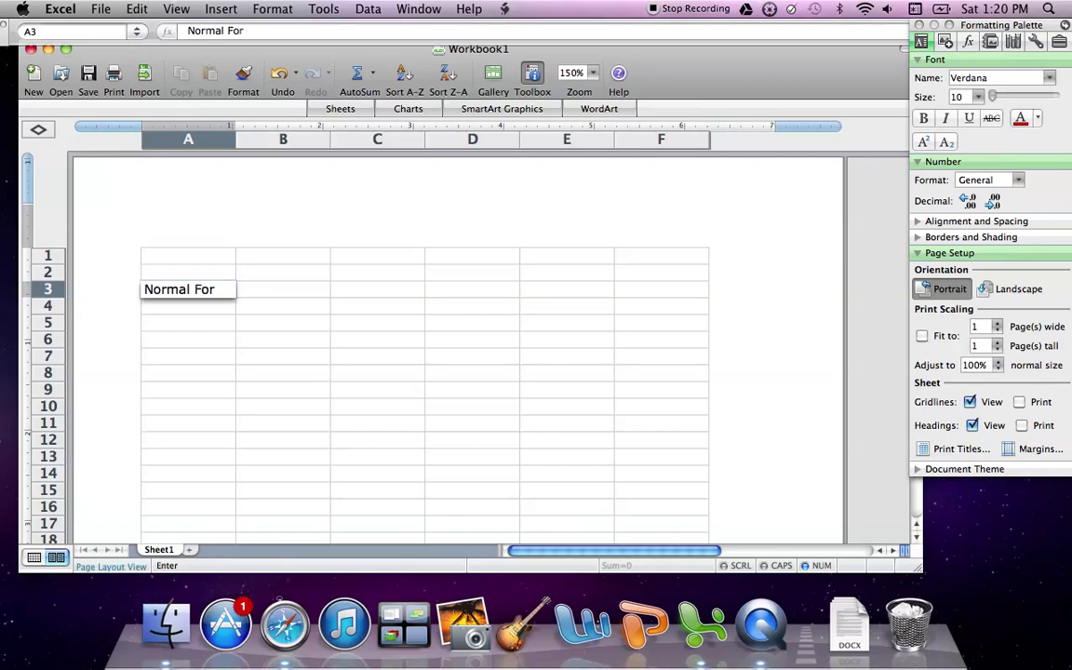
click(248, 294)
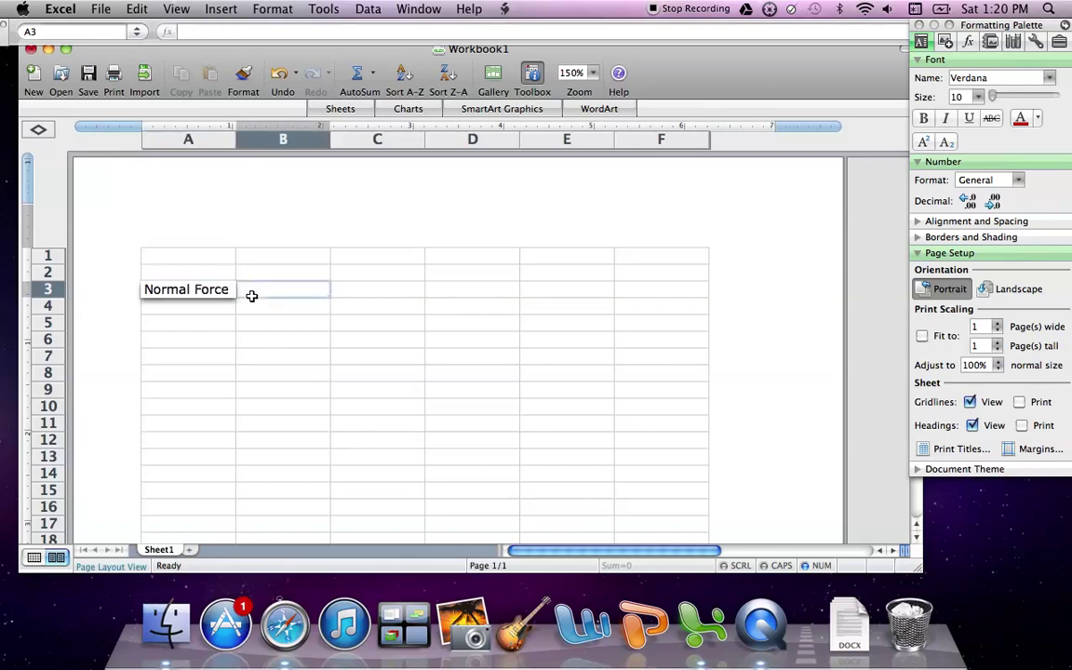
text(St)
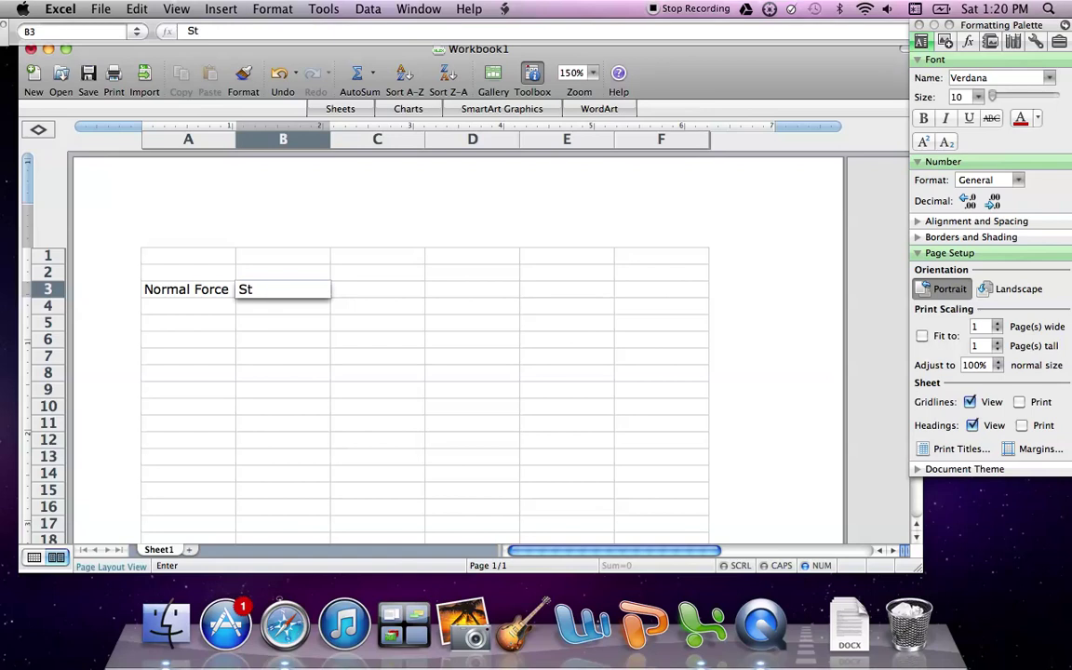
text(atic Friction)
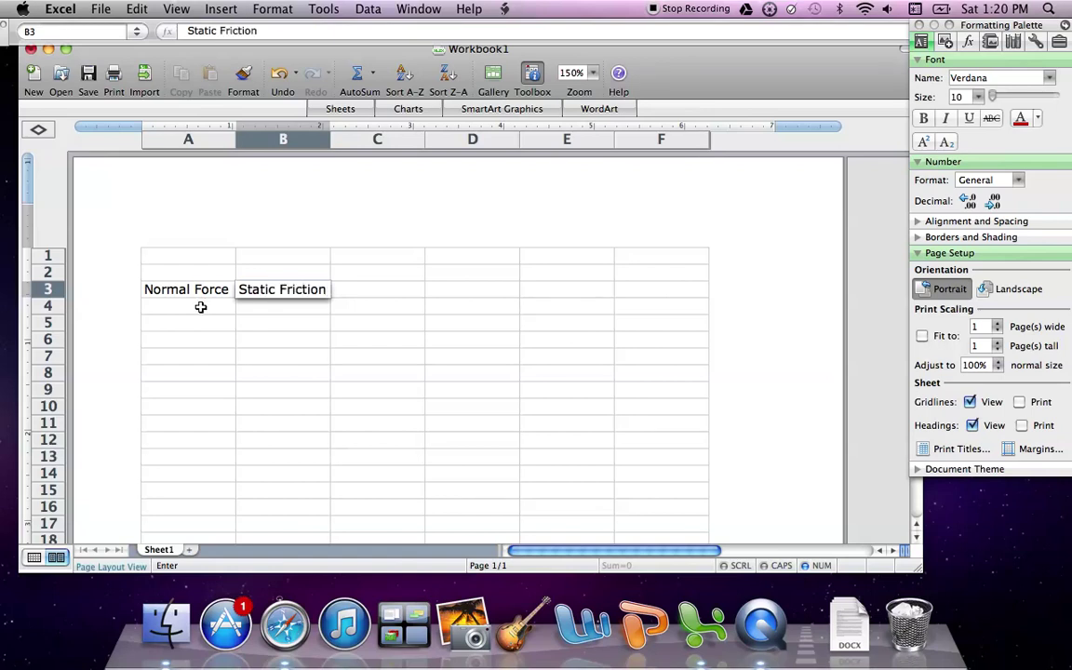
click(201, 307)
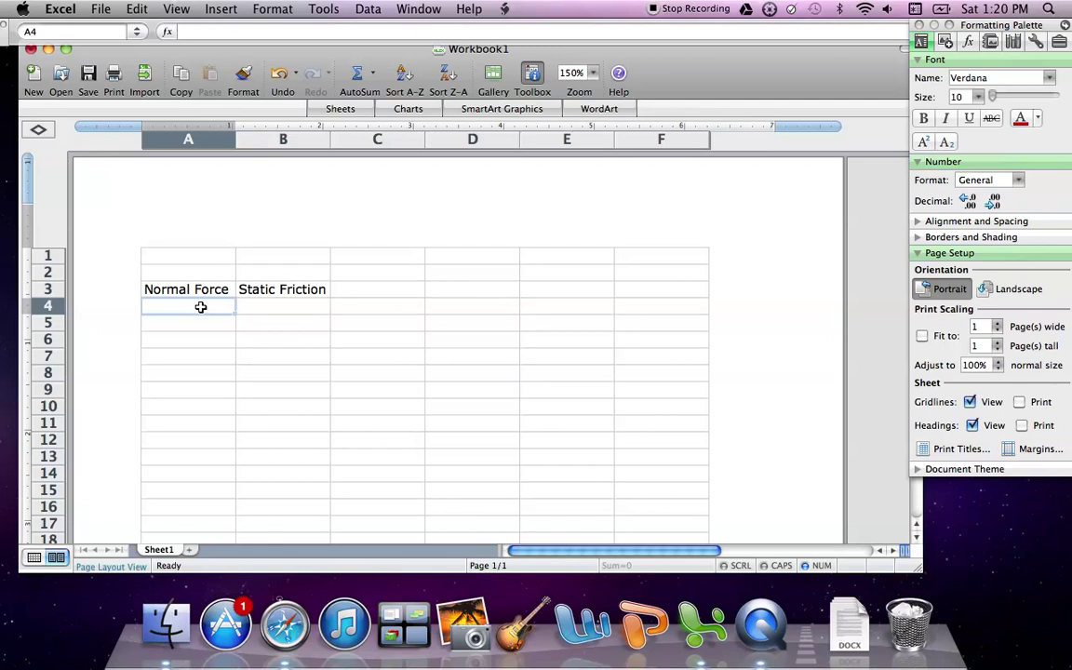
Enter Normal Force values 2.04, 4.49, 6.95, 9.39 and 11.84 down A4:A8.
text(2.04)
key(Return)
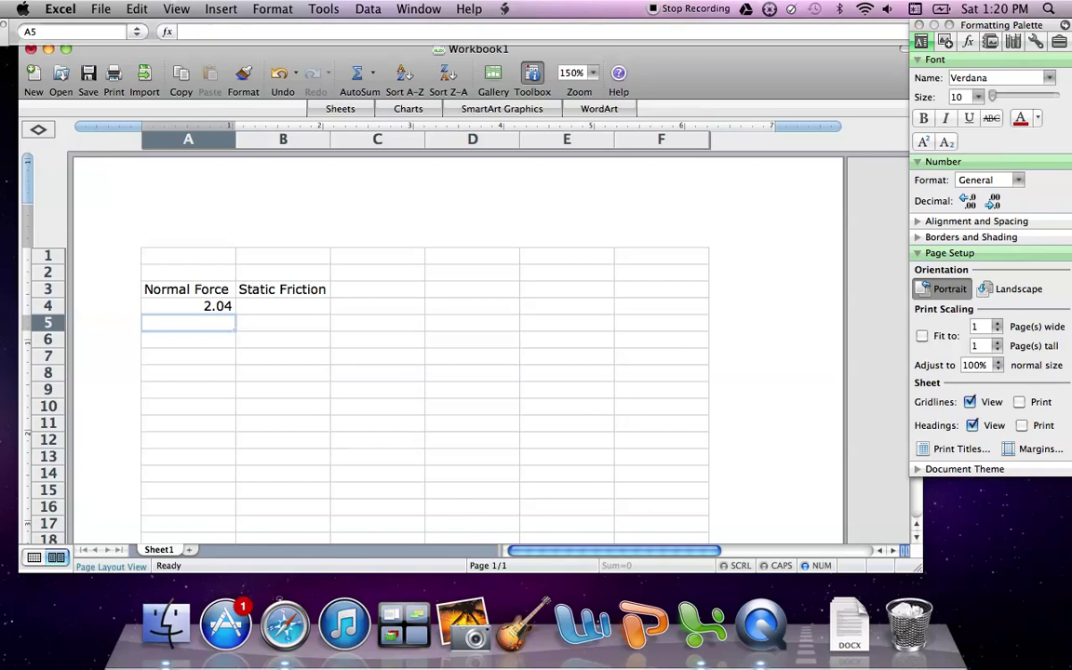
text(4.49)
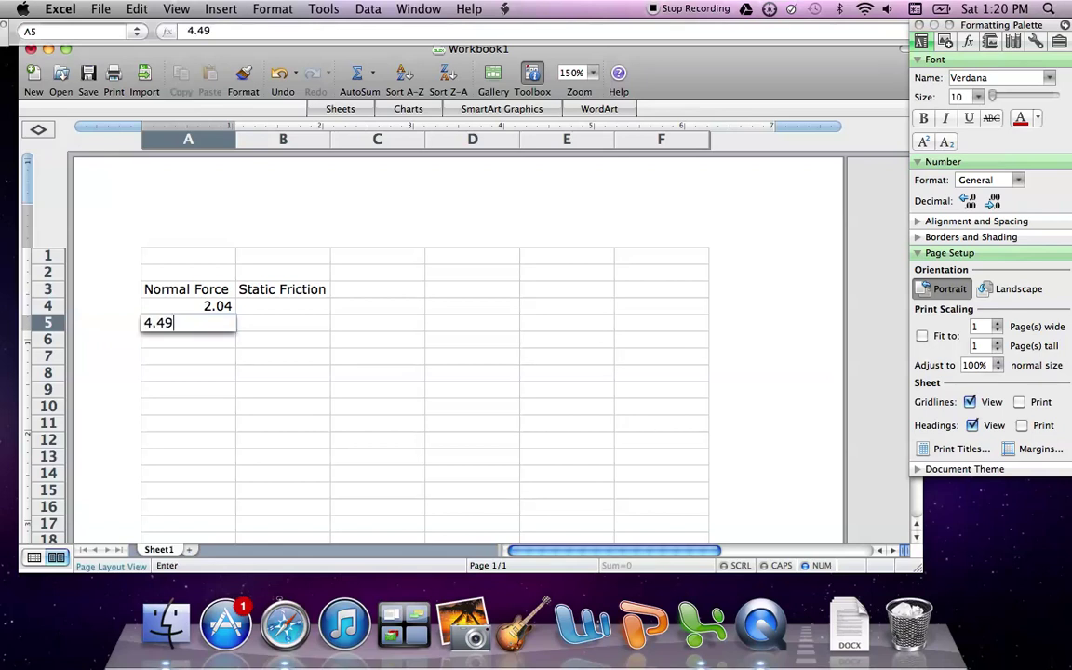
key(Return)
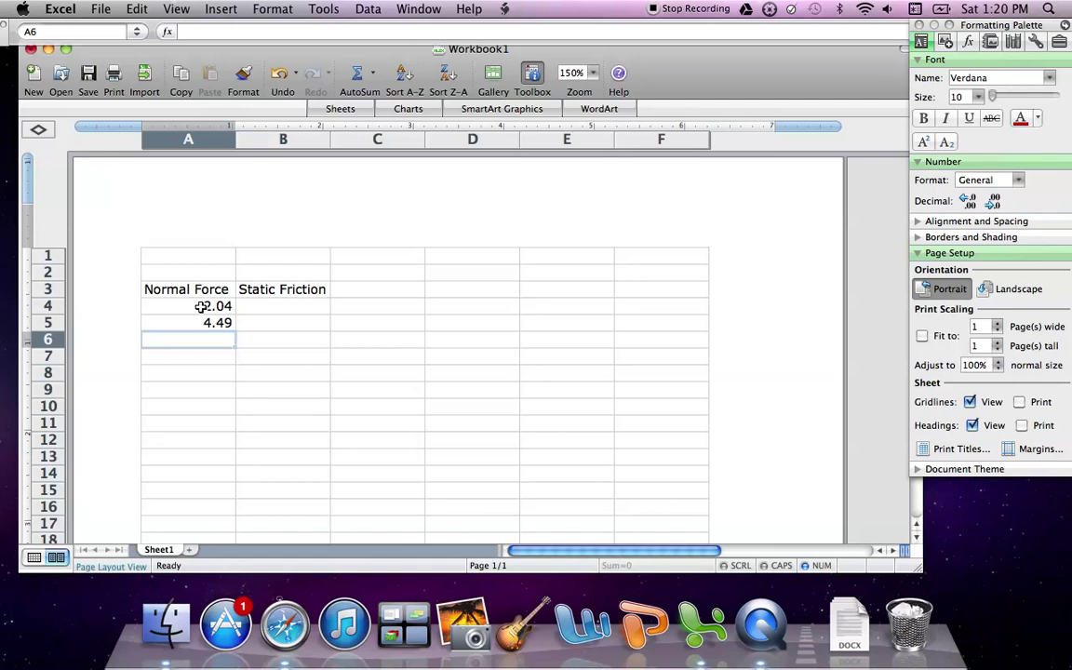
text(6.)
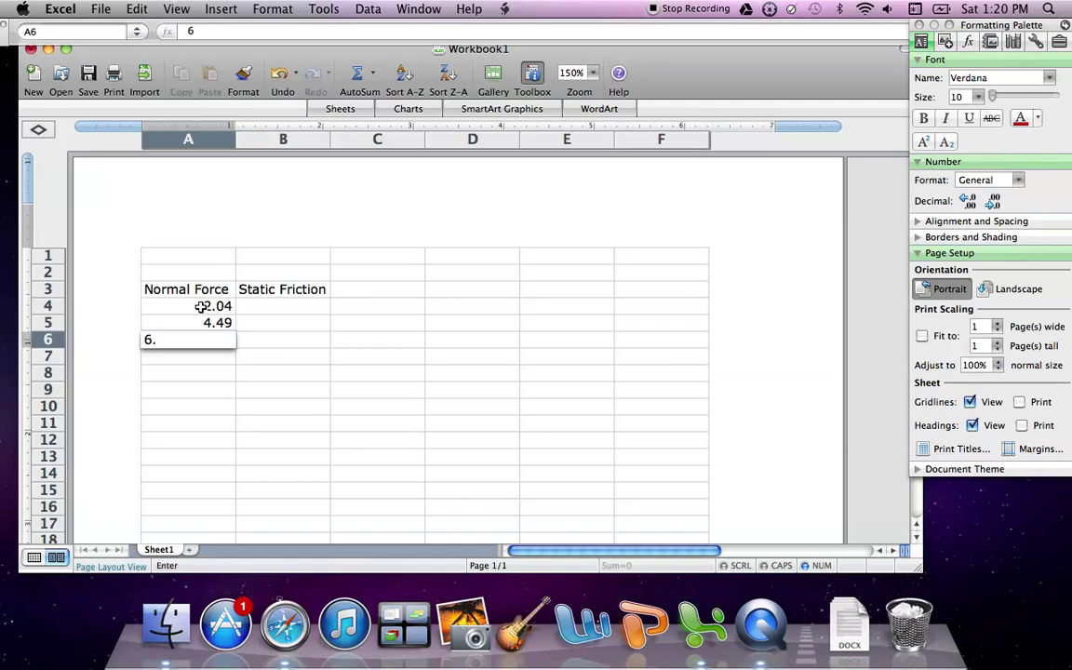
text(95)
key(Return)
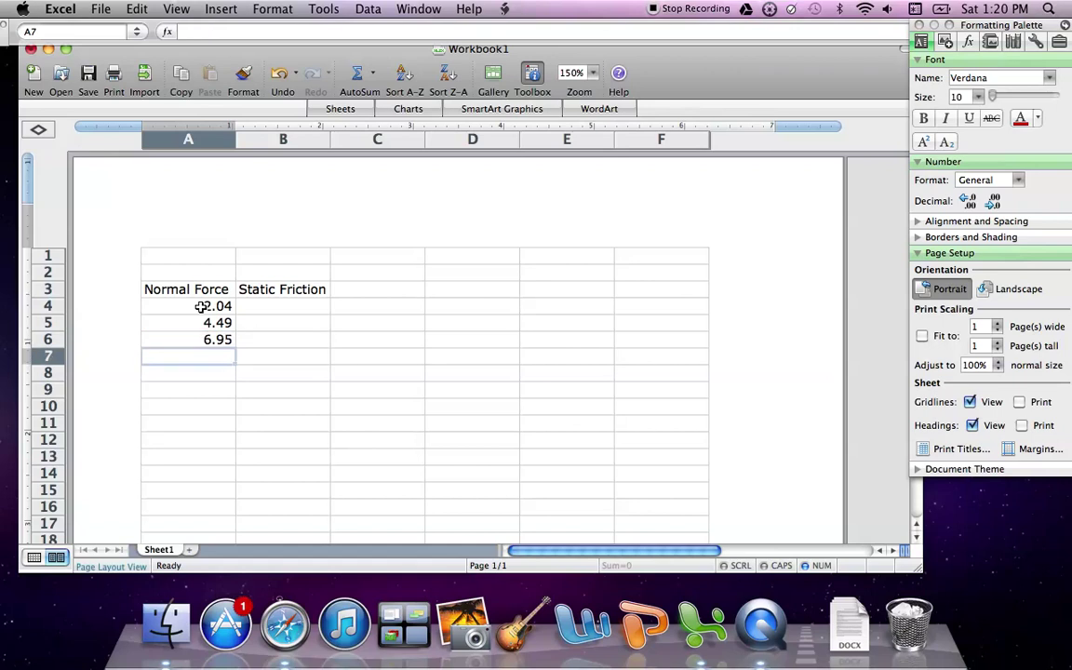
text(9)
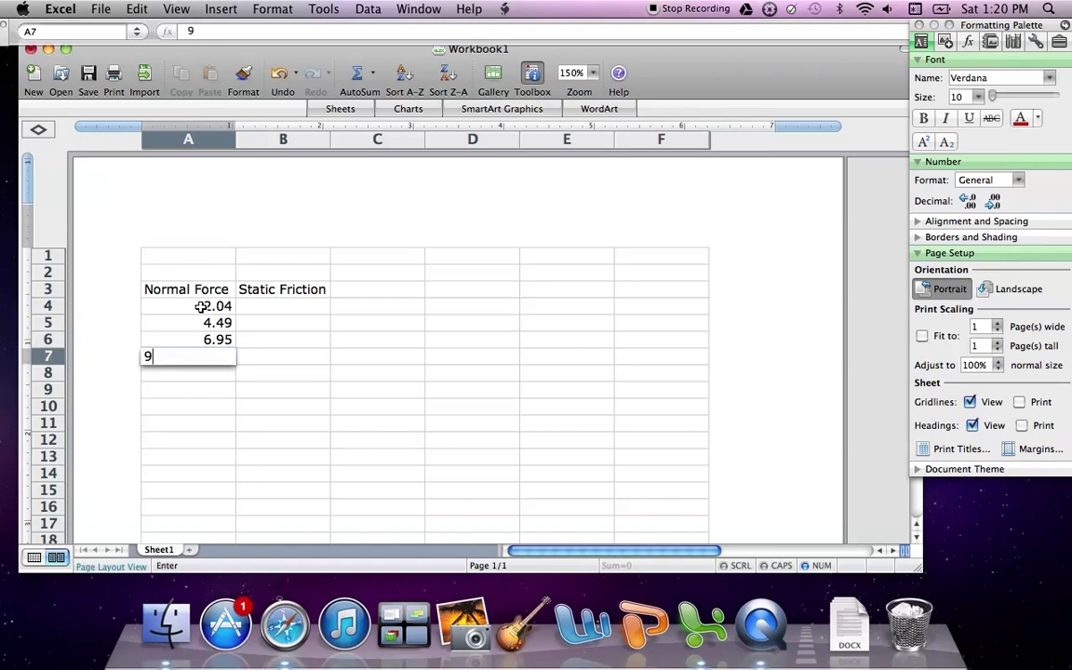
text(.39)
key(Return)
text(11.84)
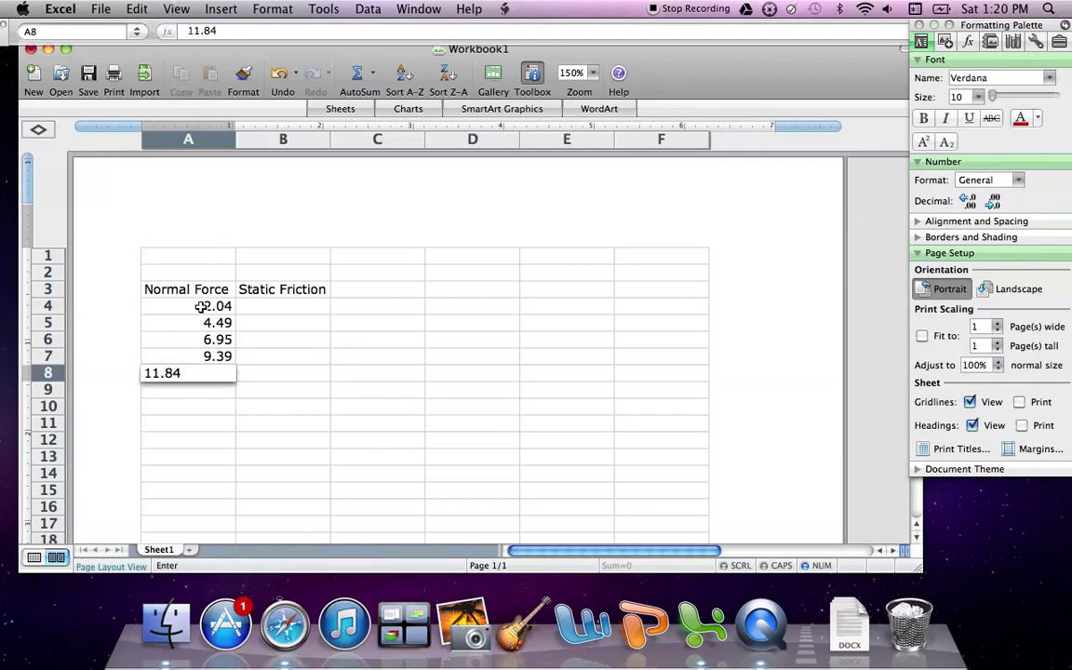
key(Return)
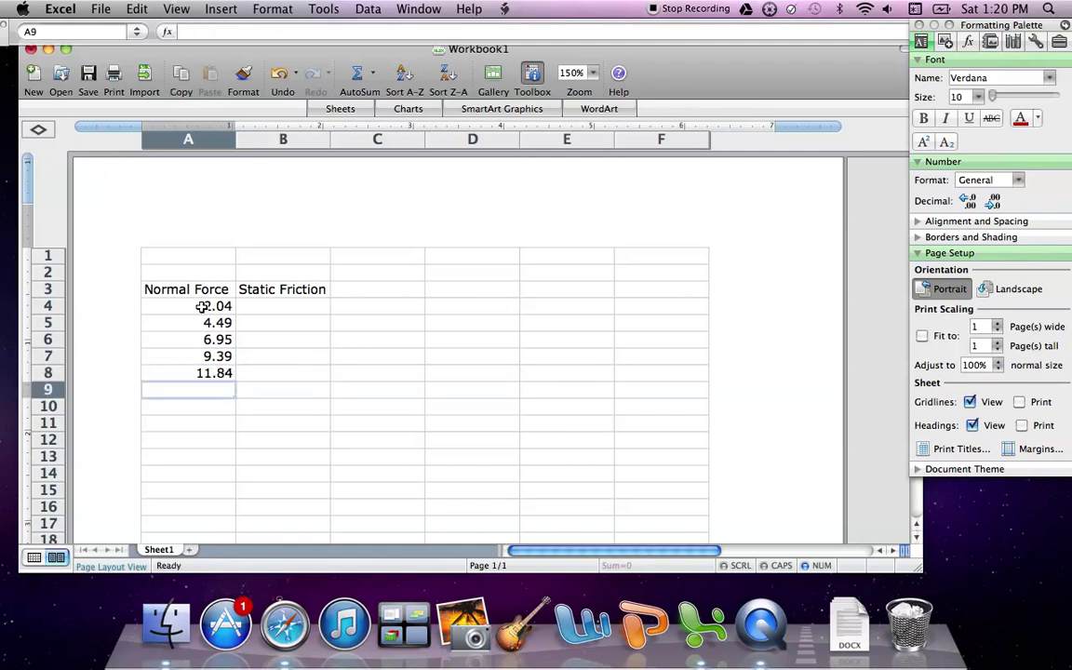
Fill B4:B8 with friction values 0.503, 1.375, 2.095, 2.865 and 3.21.
click(278, 309)
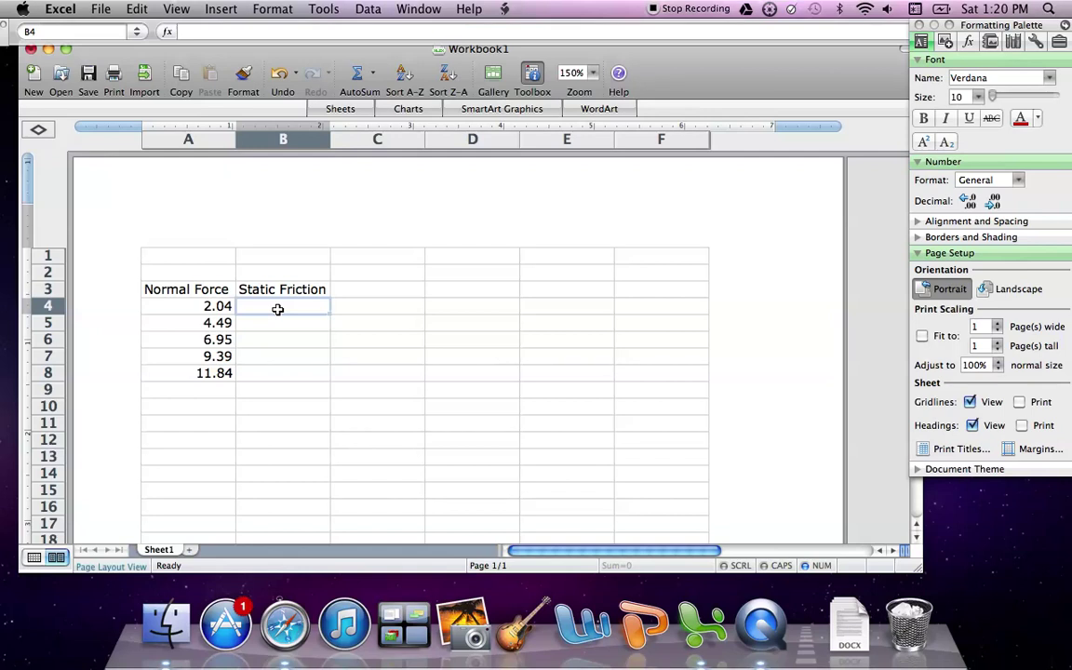
text(.503)
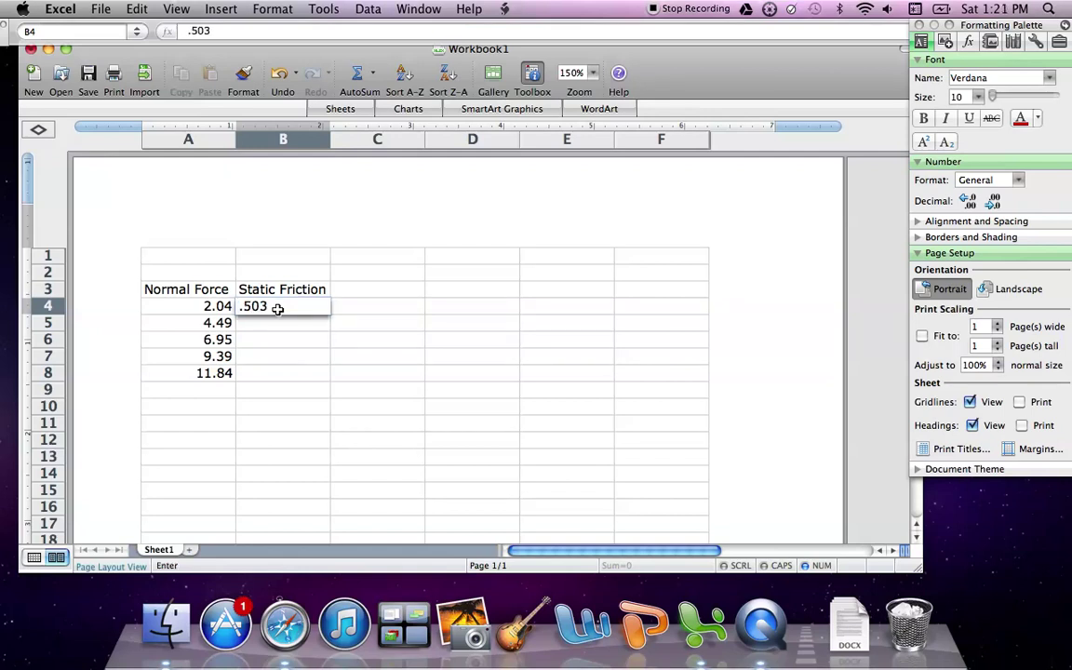
key(Return)
text(1.)
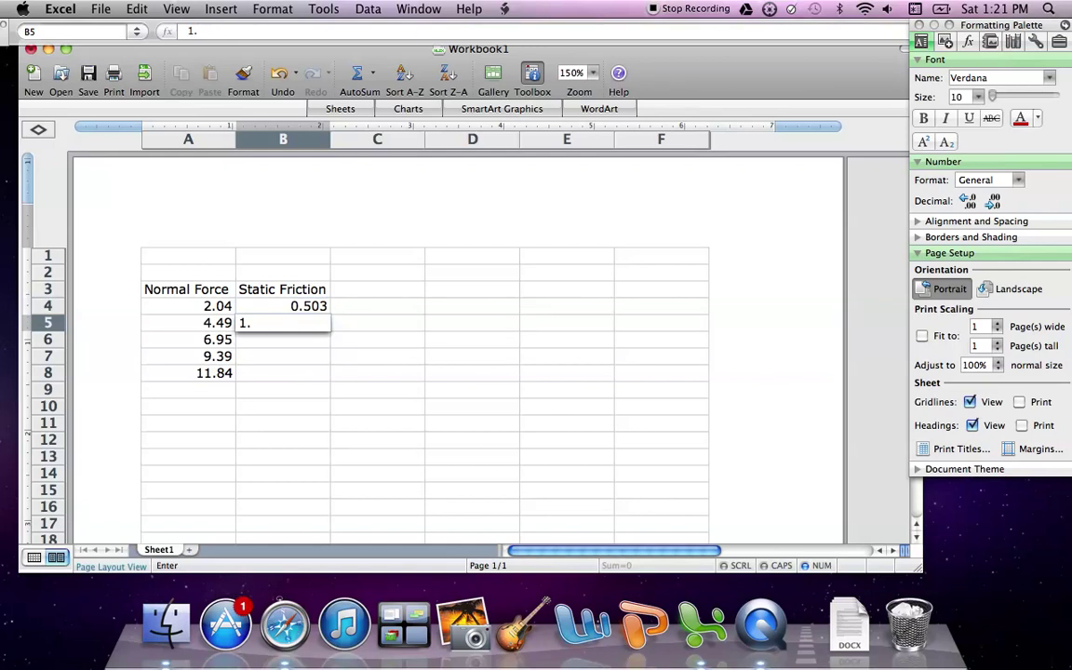
text(375)
key(Return)
text(2.095)
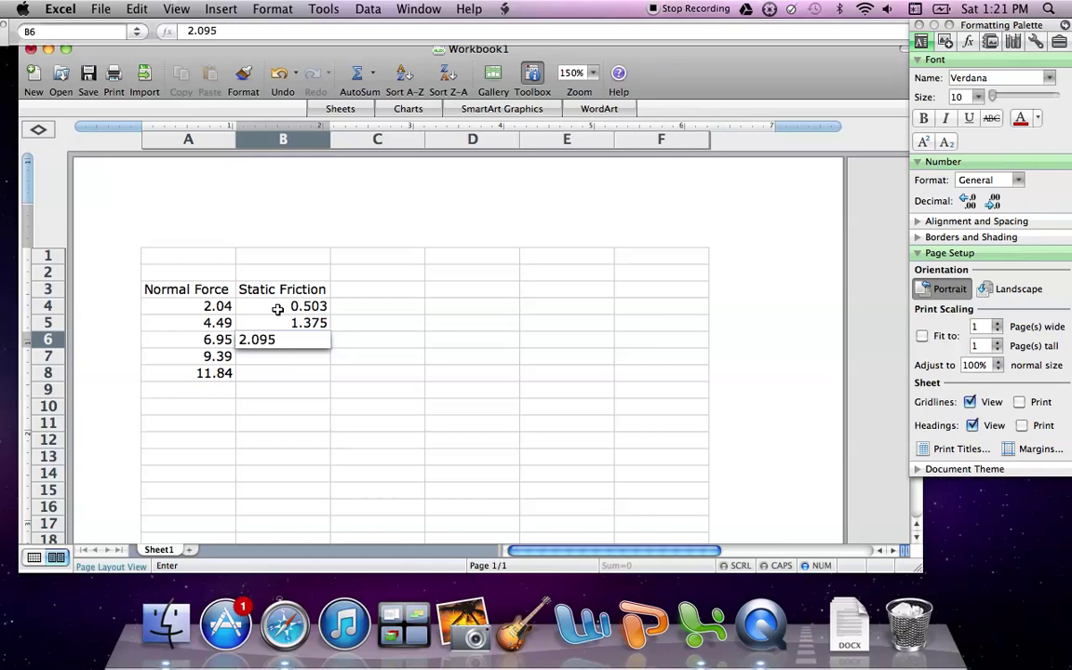
key(Return)
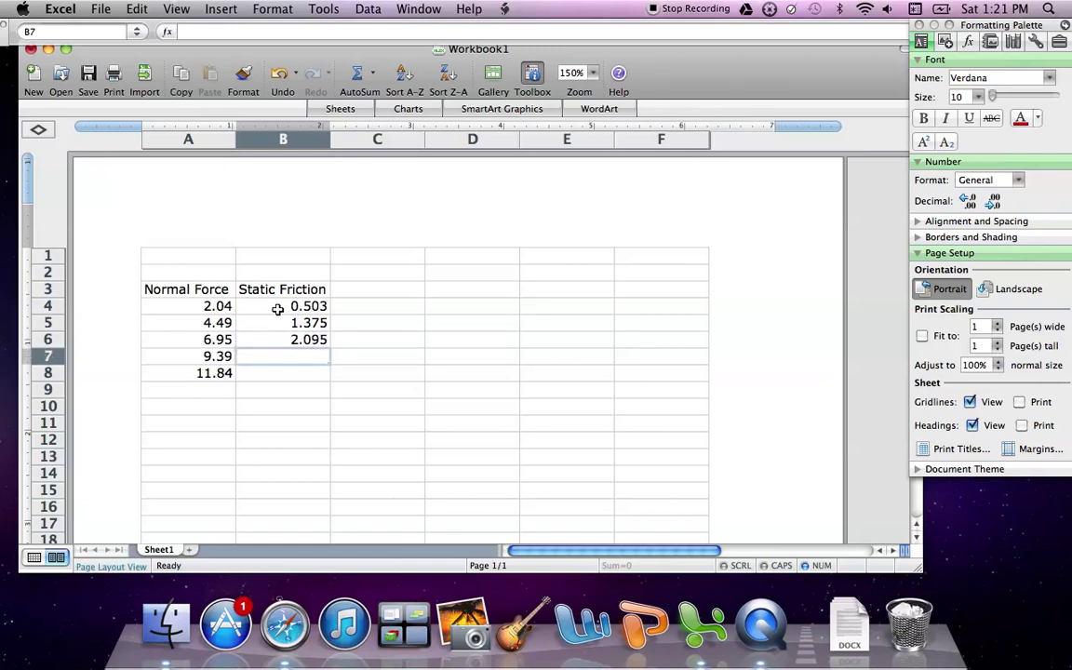
text(2.)
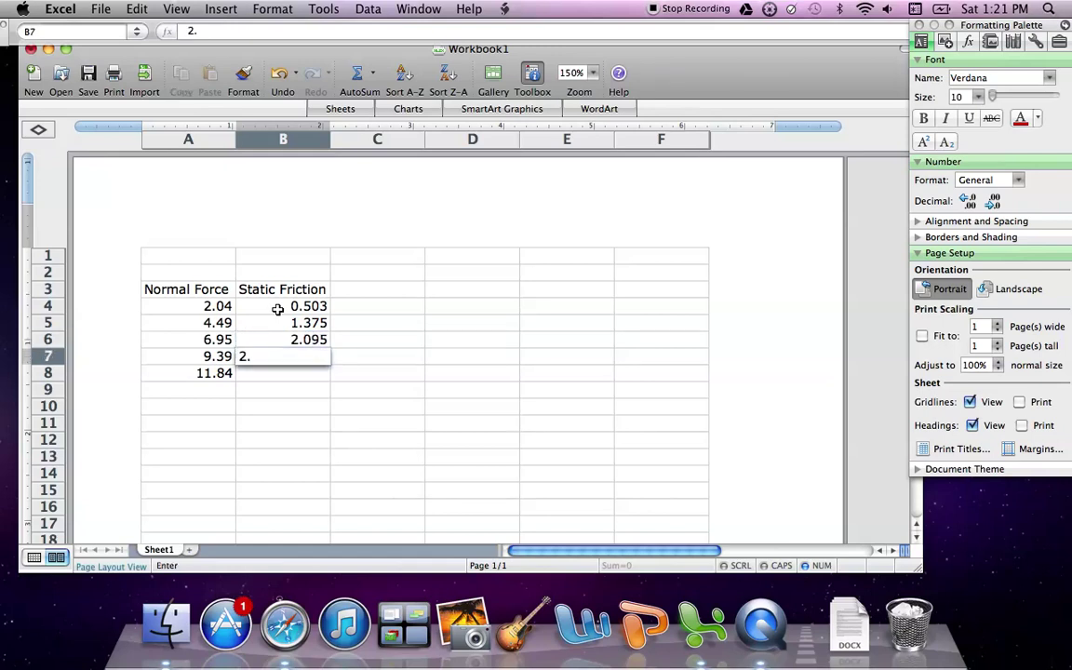
text(865)
key(Return)
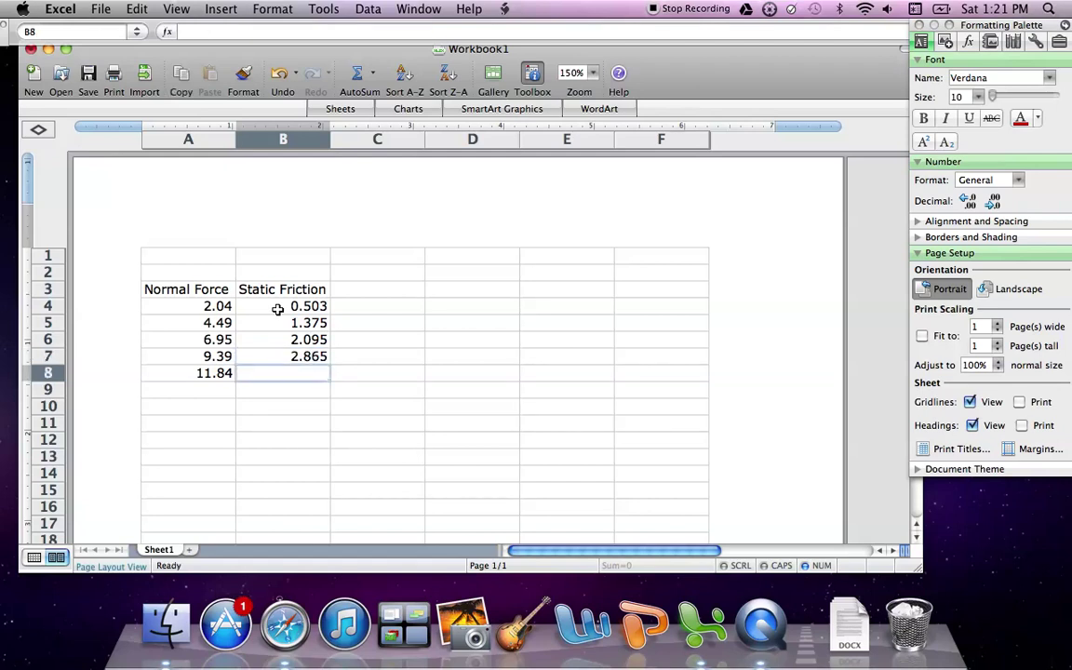
text(3.21)
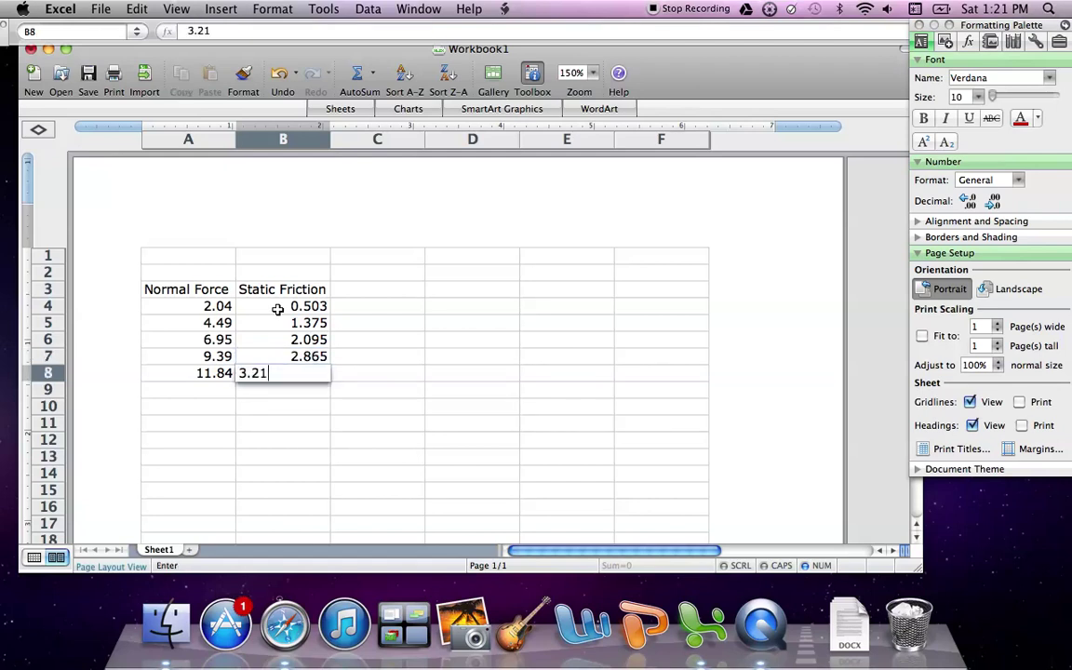
key(Return)
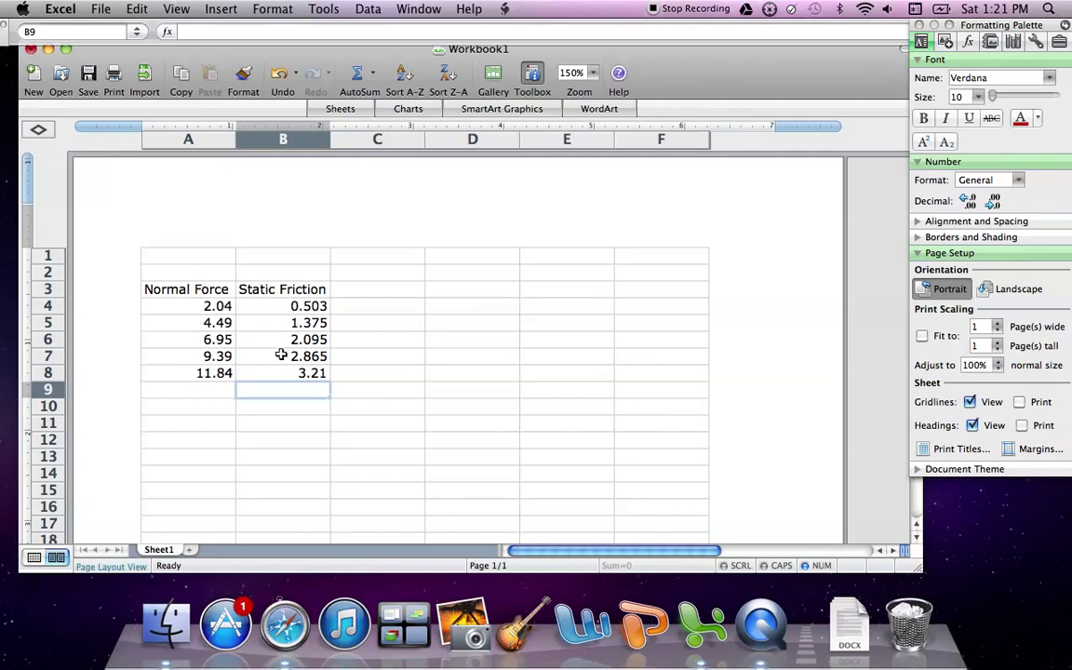
Select the data table A3:B8 and bring up the Charts gallery.
click(171, 290)
drag(170, 291, 268, 368)
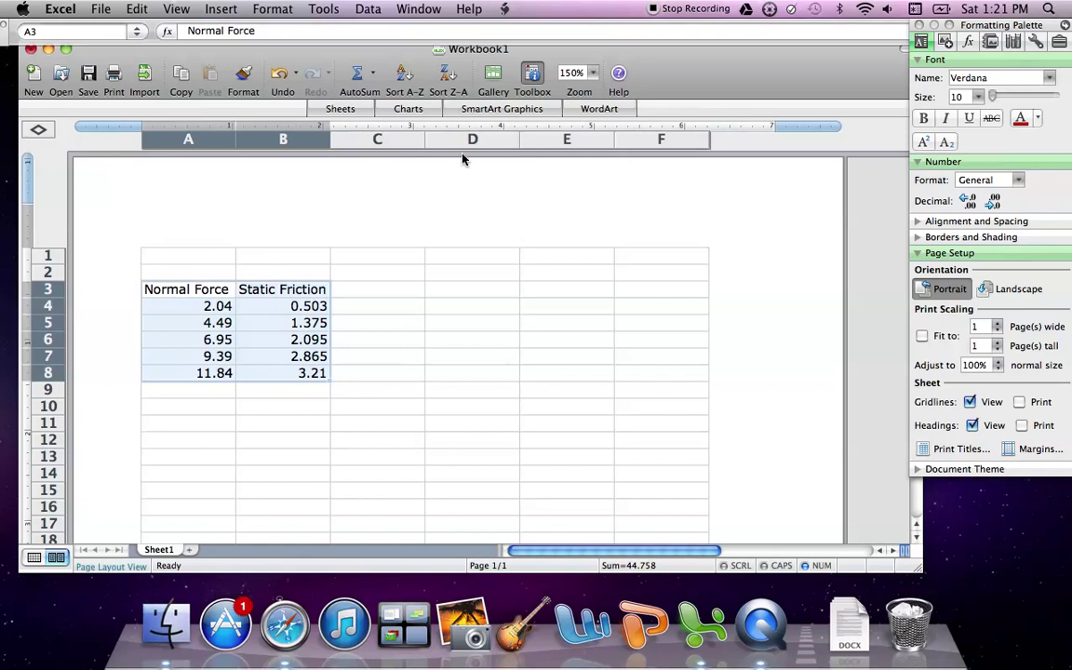
click(410, 109)
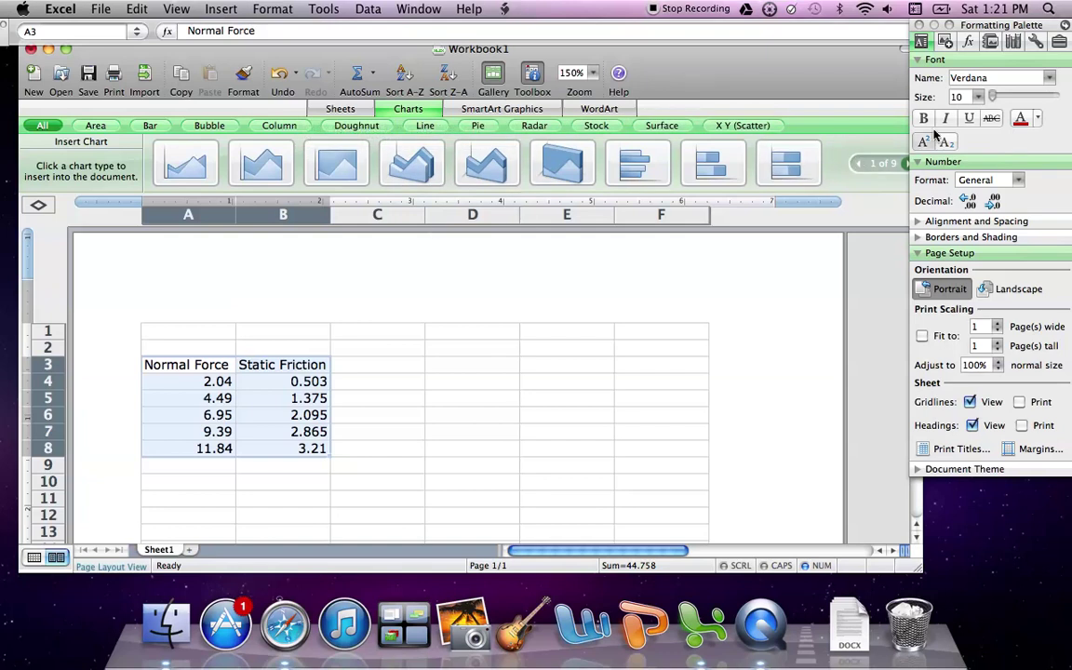
Insert a Straight Marked Scatter chart from the X Y (Scatter) chart types.
drag(983, 25, 998, 26)
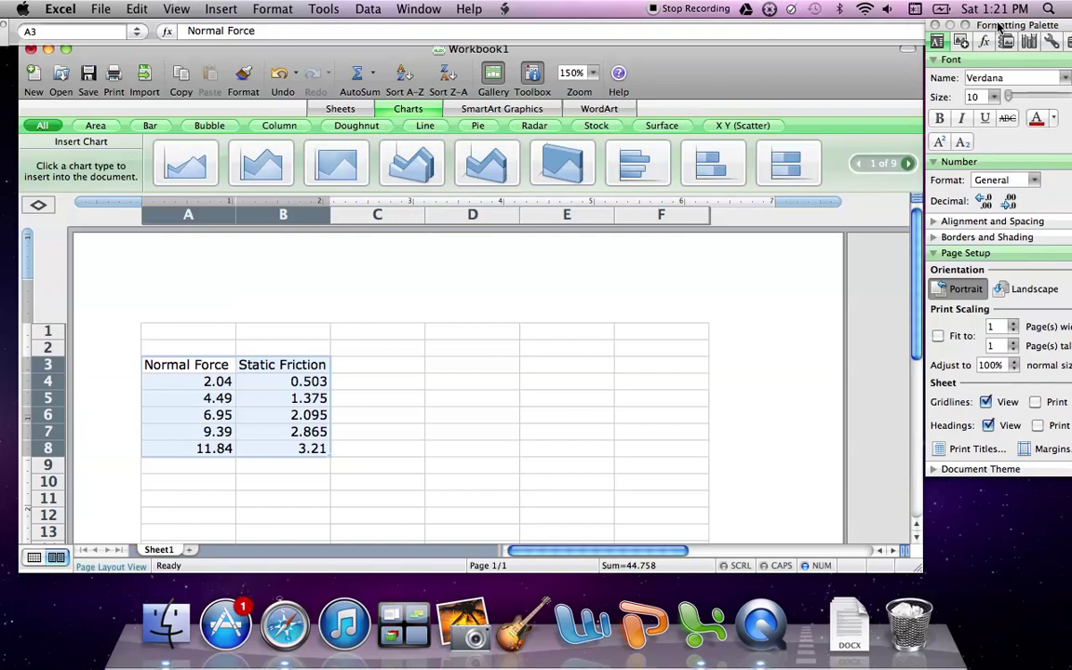
click(910, 165)
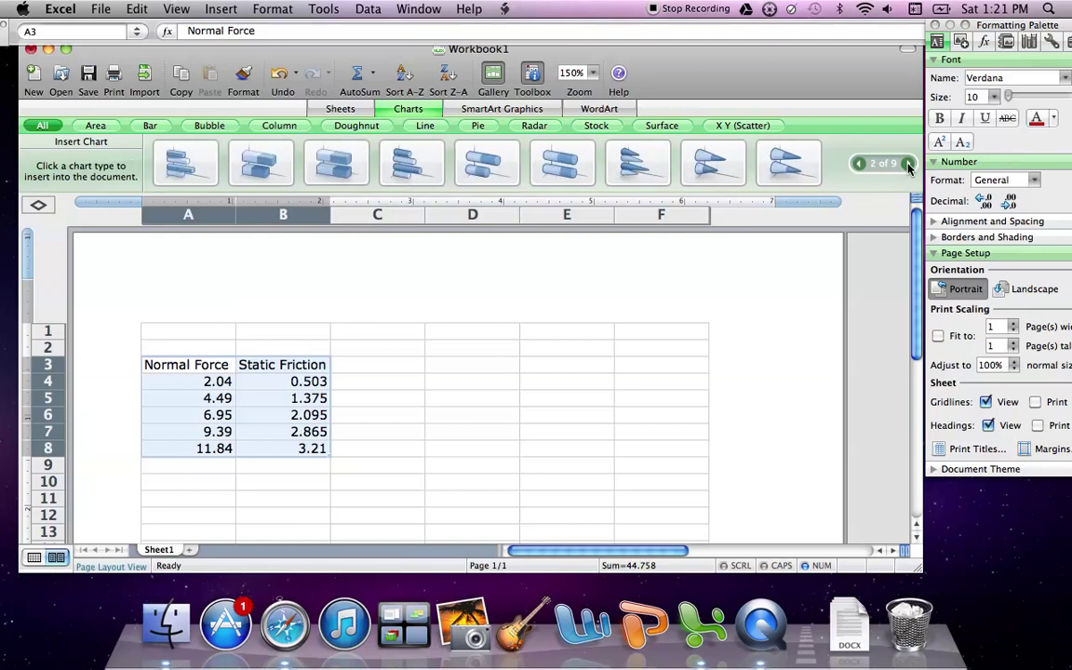
click(910, 165)
click(909, 165)
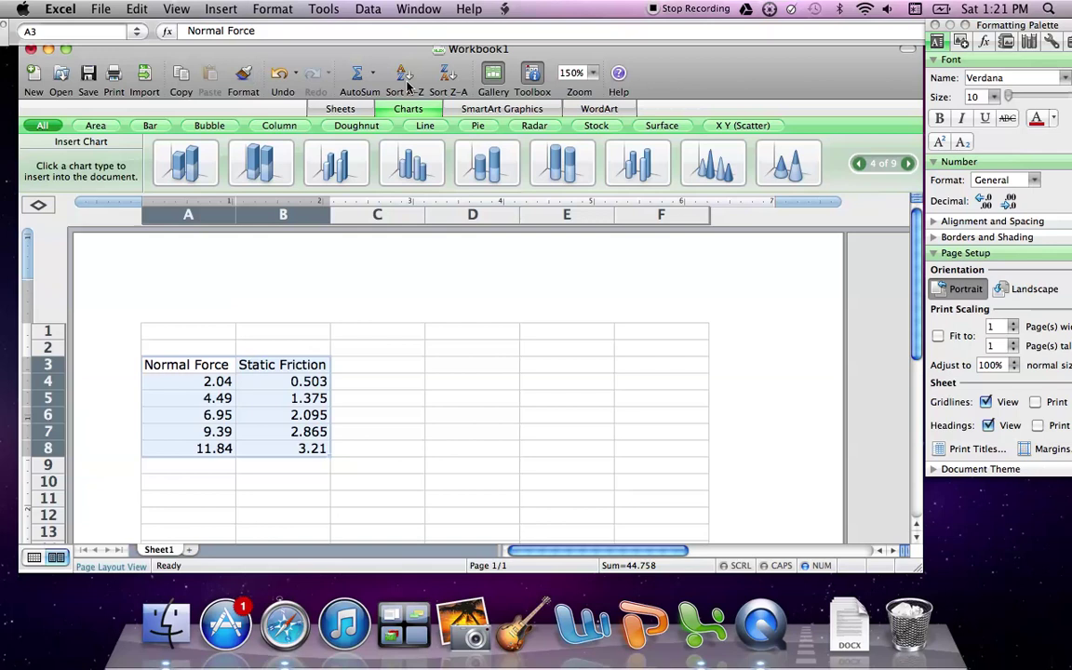
click(742, 125)
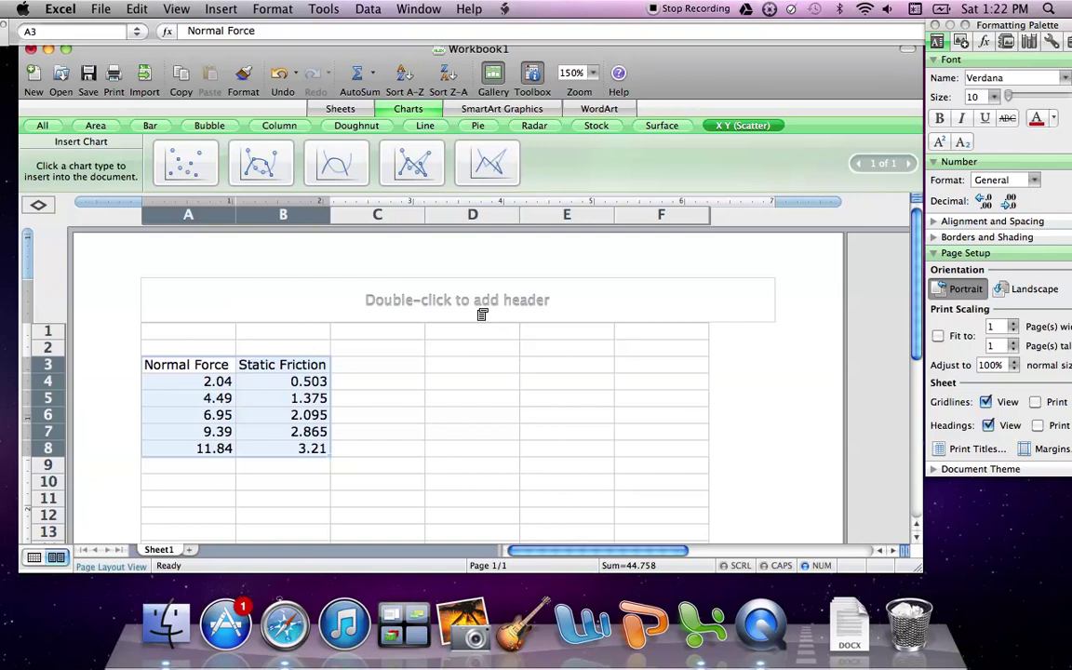
click(417, 167)
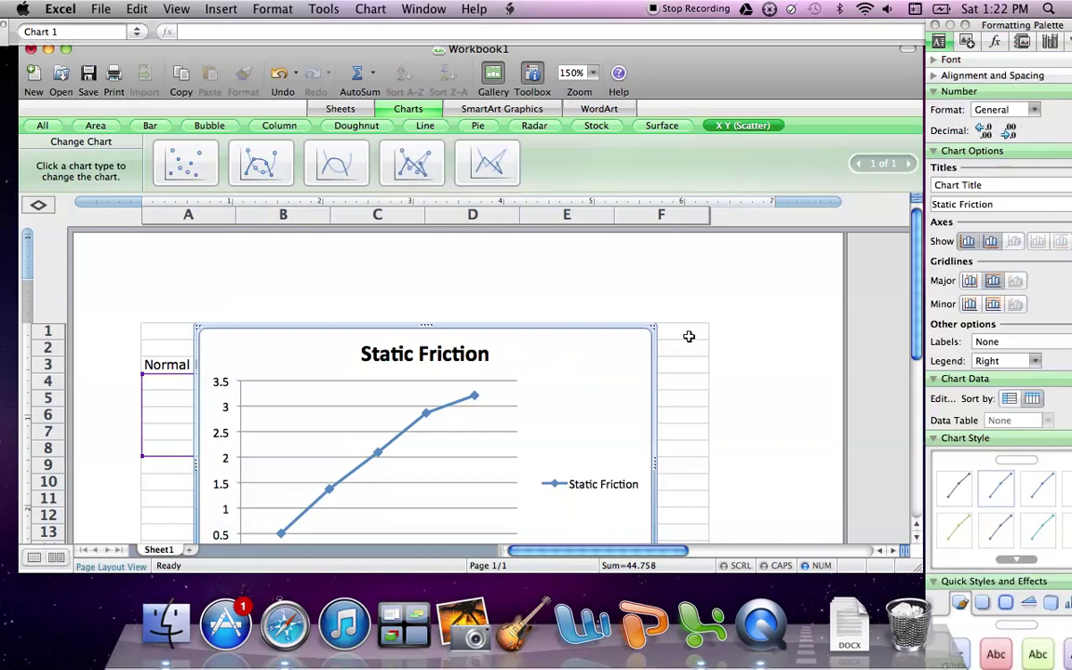
Close the Formatting Palette and enlarge the workbook window.
scroll(693, 336, down, 5)
scroll(694, 336, up, 5)
scroll(693, 336, down, 3)
drag(598, 294, 756, 314)
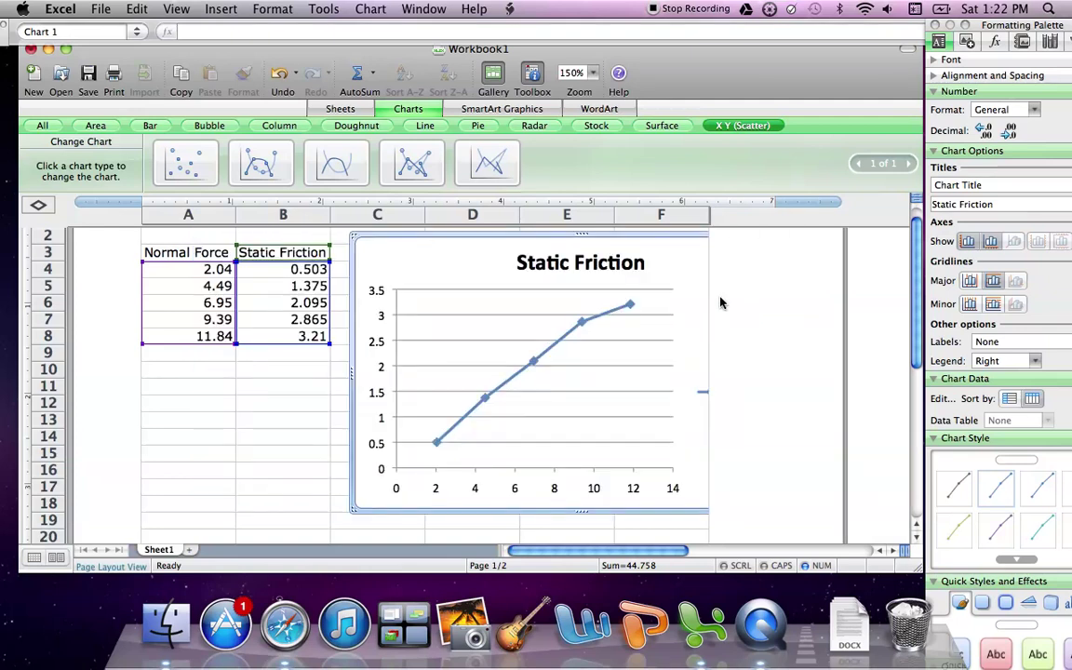
click(936, 26)
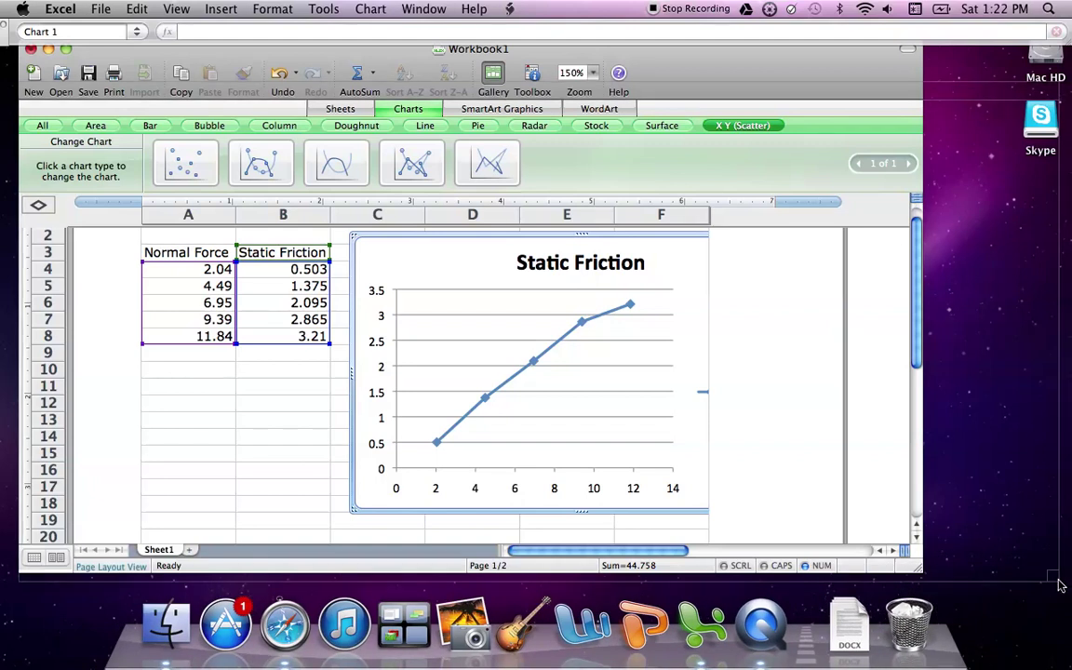
drag(1060, 584, 1060, 583)
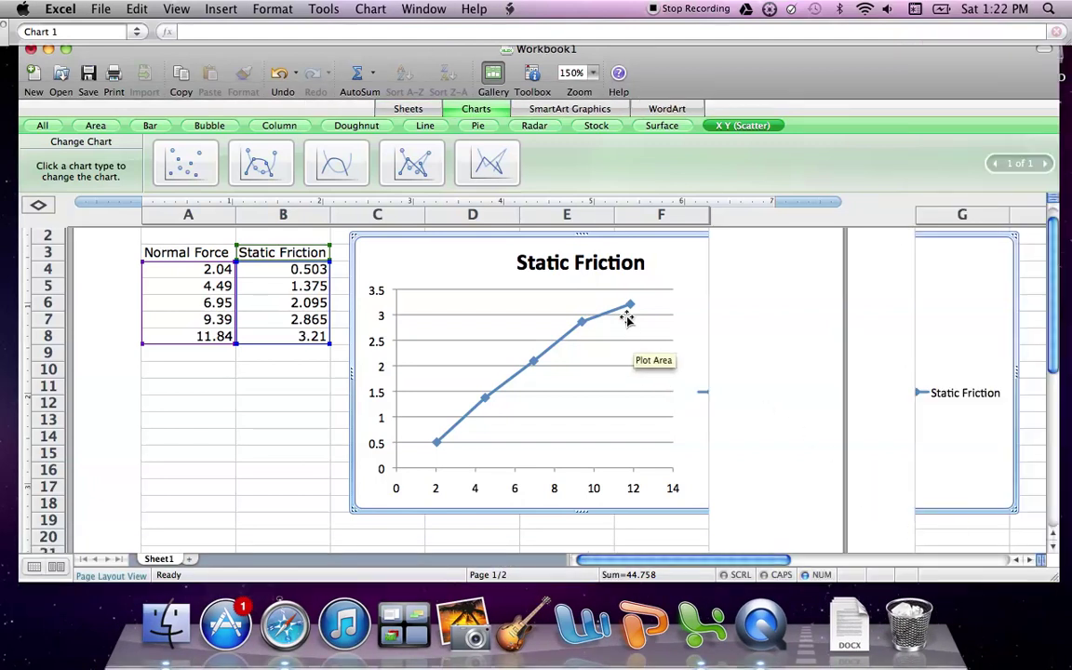
Move the chart below the data table and collapse the chart gallery.
drag(666, 256, 481, 371)
scroll(562, 364, down, 1)
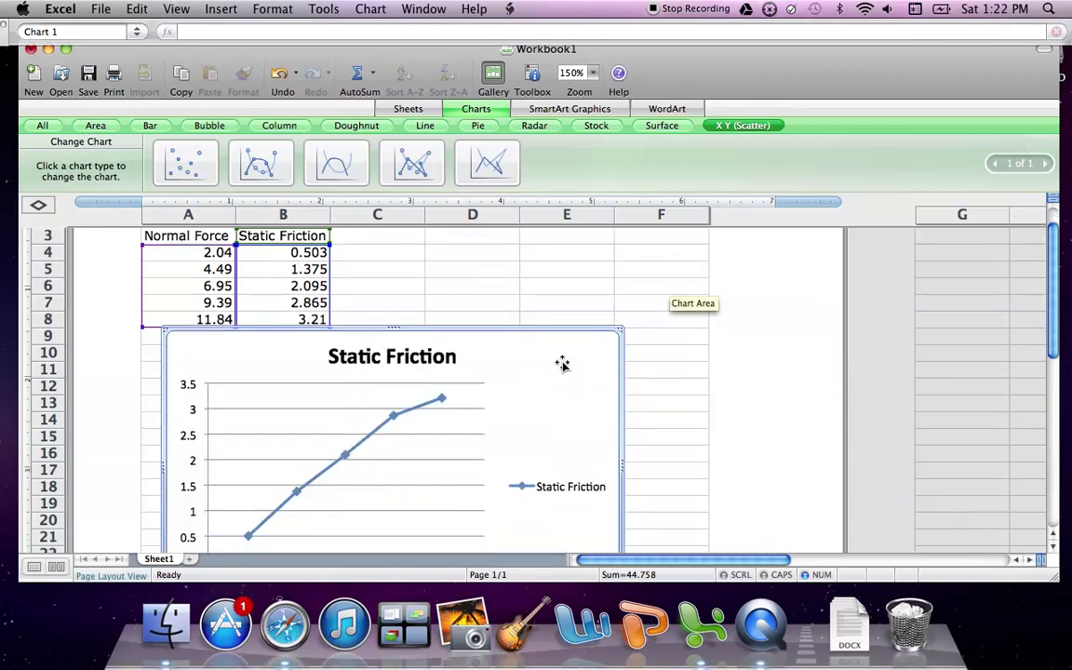
scroll(562, 364, down, 1)
scroll(562, 364, down, 1)
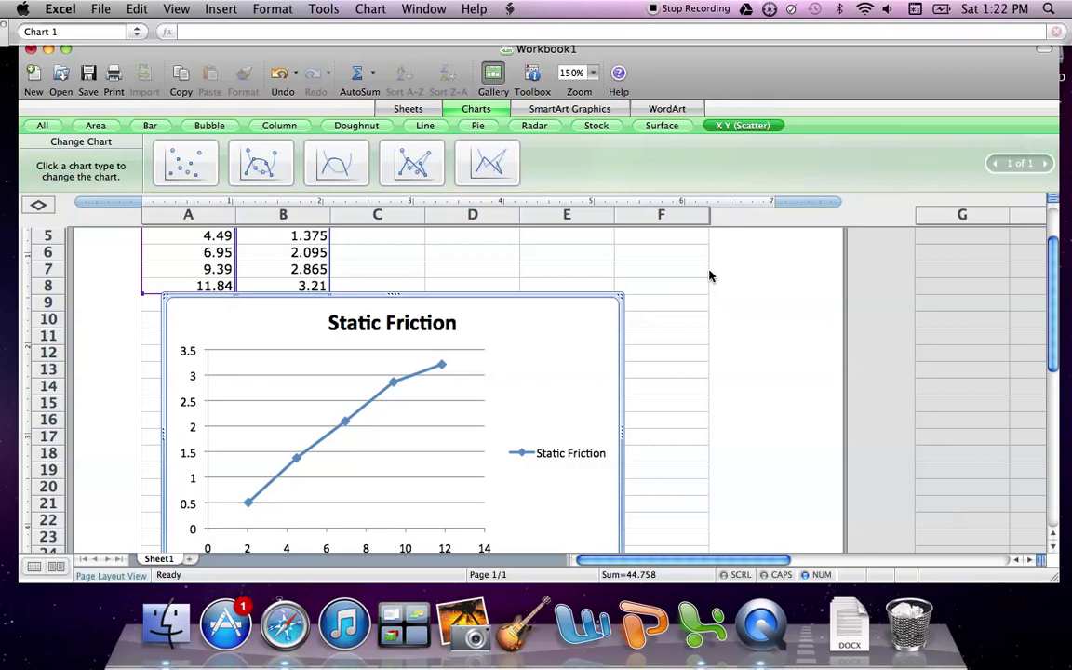
click(476, 109)
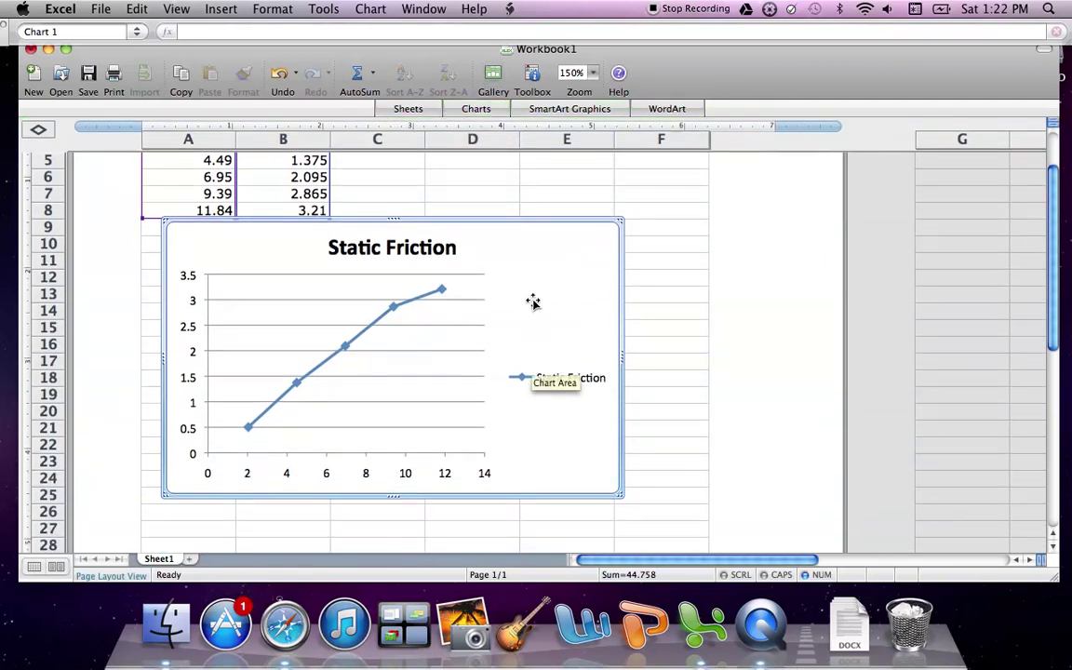
scroll(584, 245, up, 3)
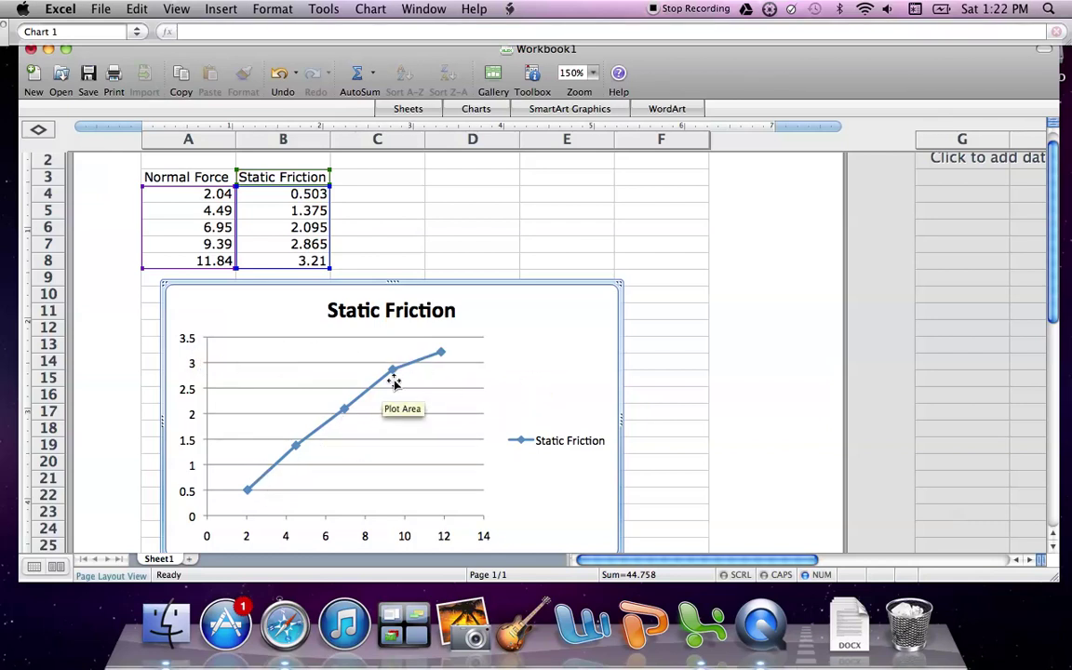
Select the whole Static Friction data series line in the chart.
mouse_move(407, 370)
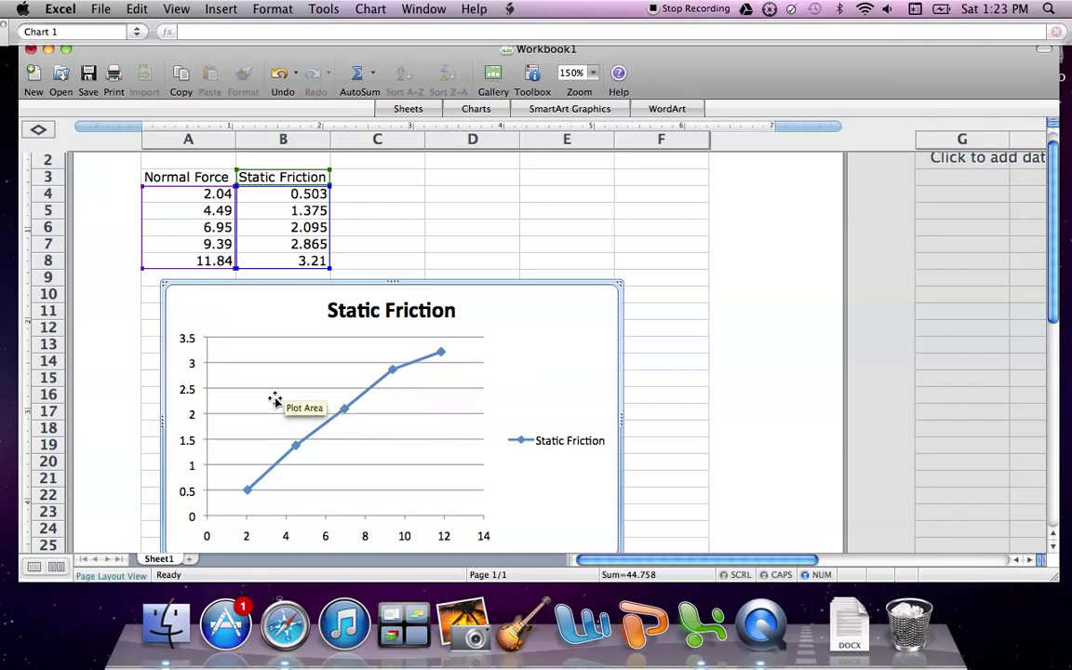
click(361, 398)
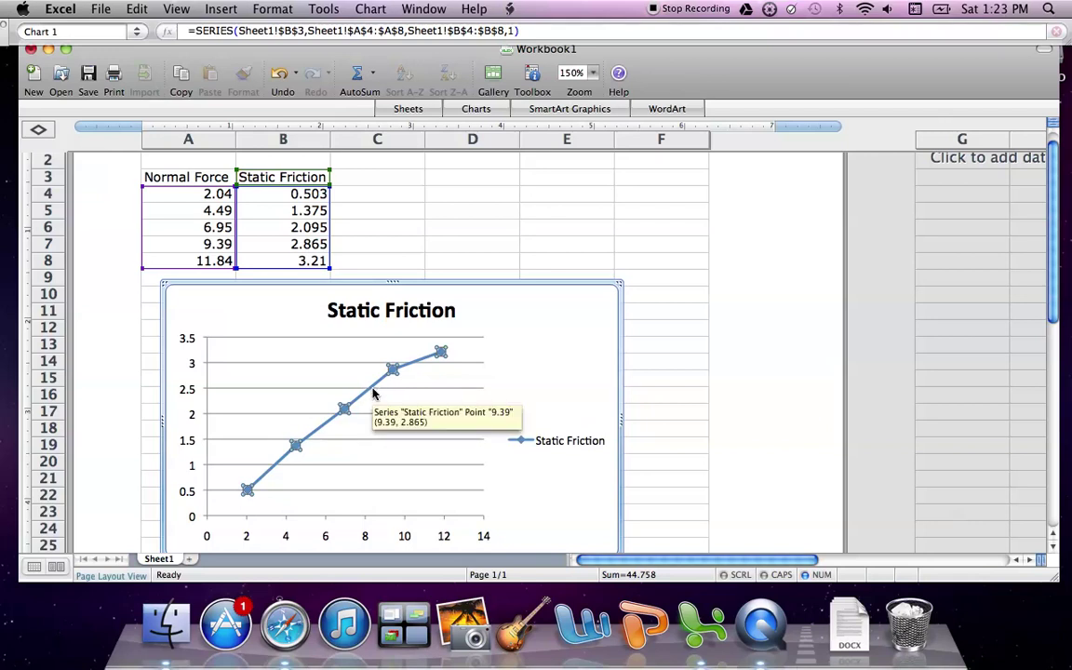
click(371, 393)
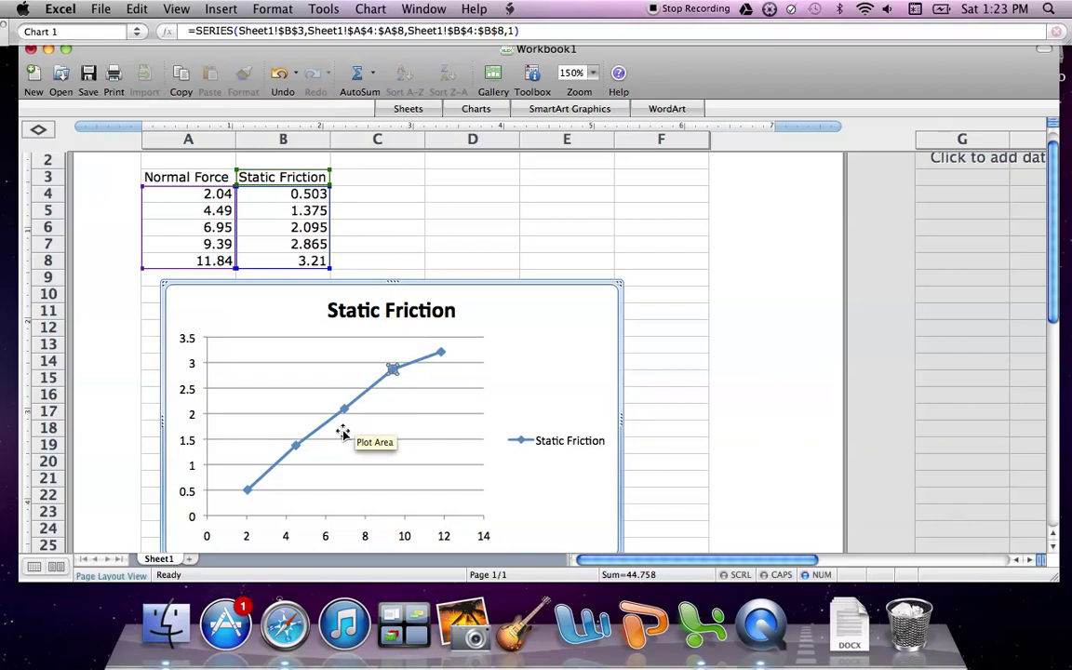
click(343, 433)
click(366, 391)
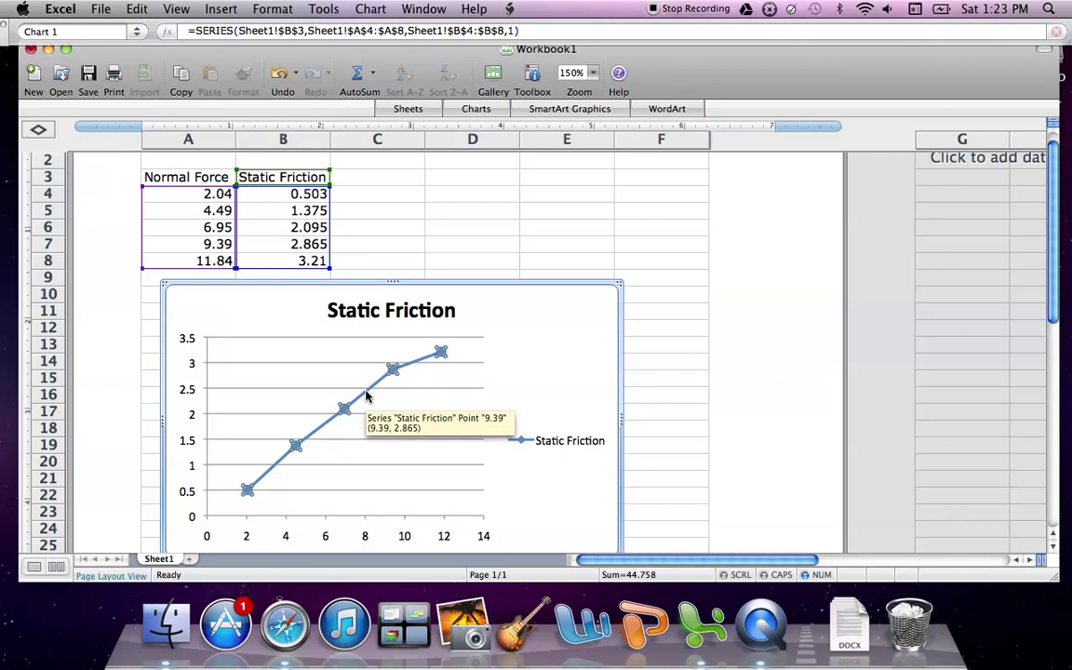
Add a trendline to the Static Friction series and move its Format Trendline dialog aside.
right_click(366, 391)
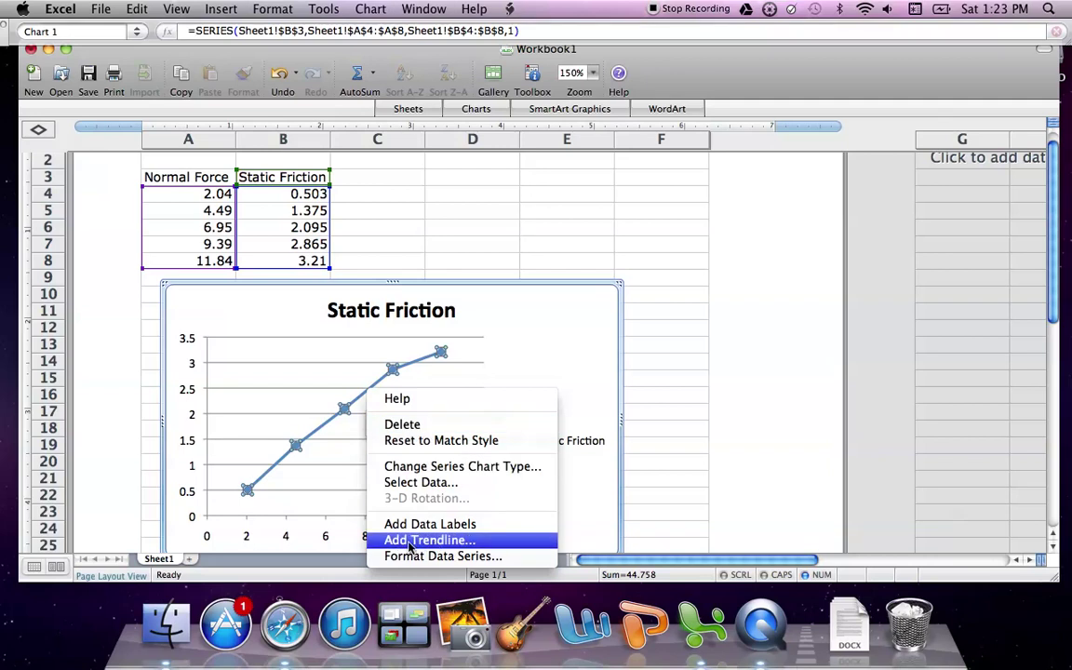
click(477, 549)
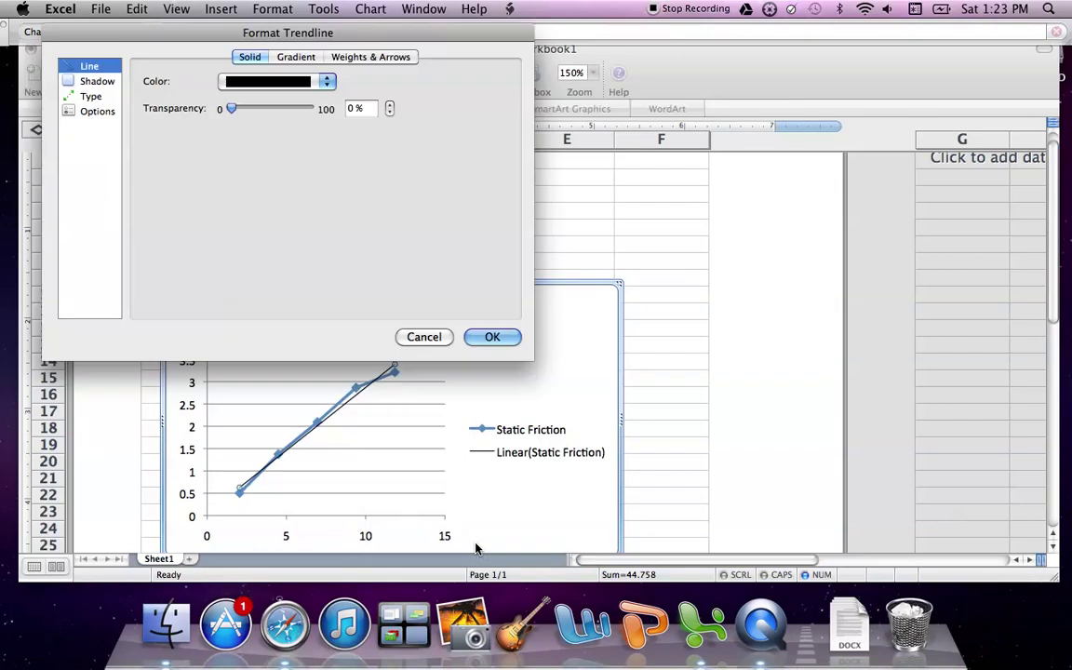
drag(447, 41, 888, 186)
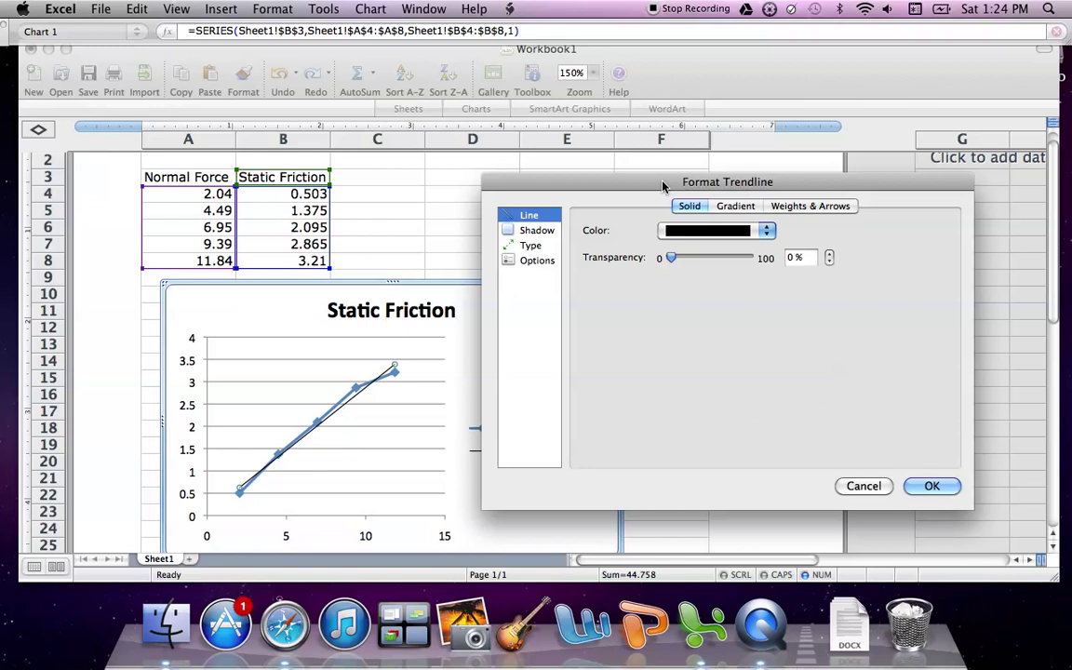
mouse_move(663, 186)
mouse_down()
mouse_move(670, 192)
mouse_move(660, 182)
mouse_up()
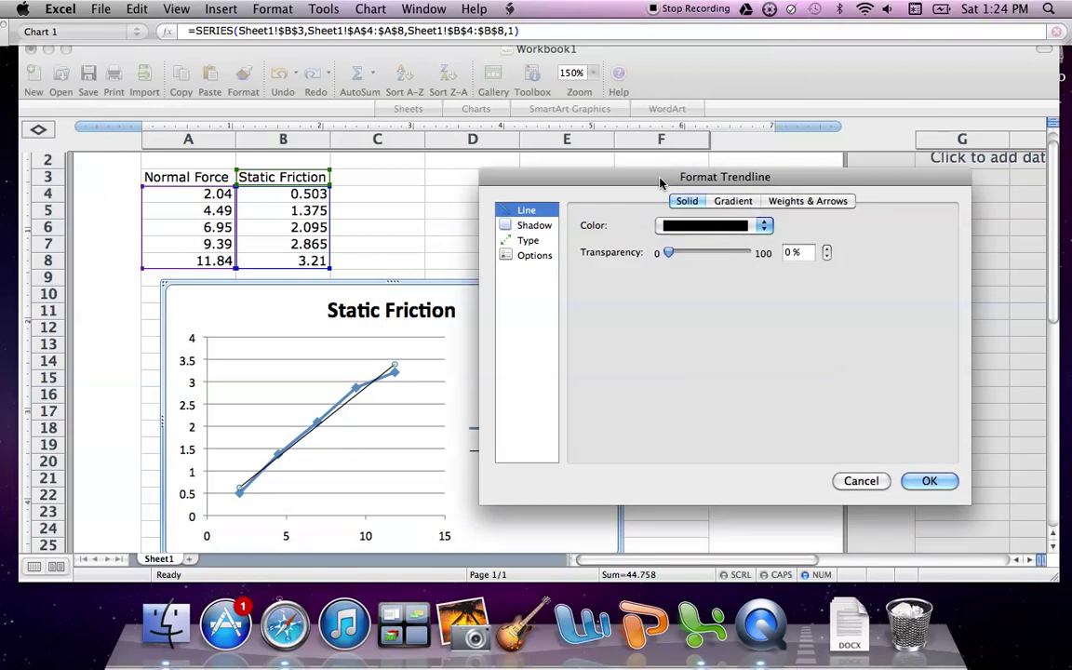
Turn on Display equation on chart so y = 0.2818x + 0.0533 appears, and confirm.
click(534, 255)
drag(651, 182, 648, 158)
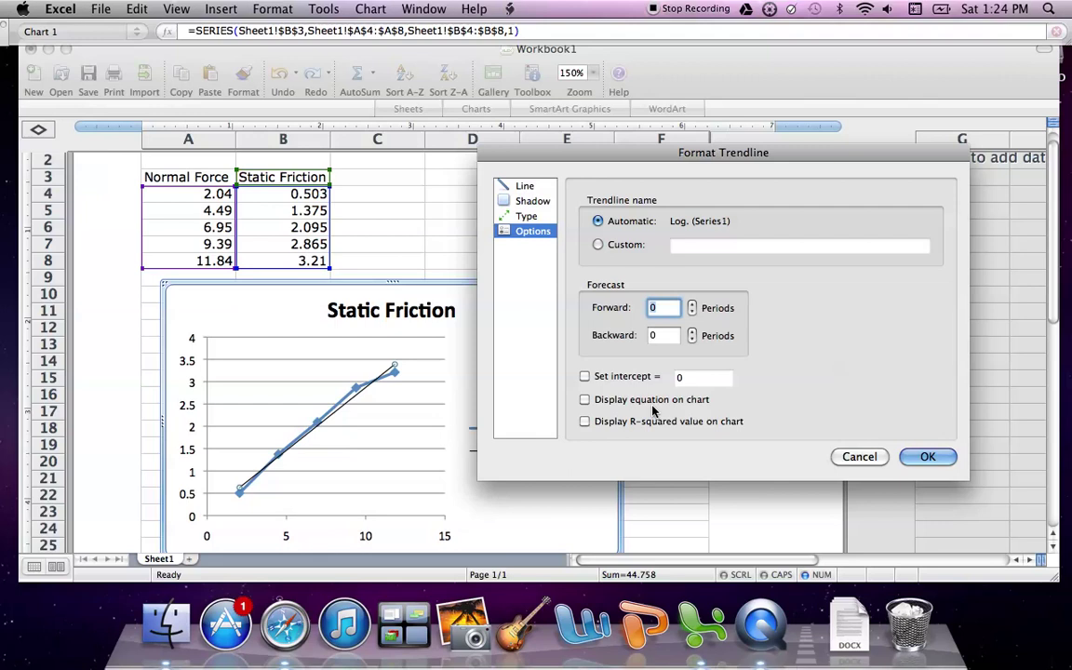
click(586, 400)
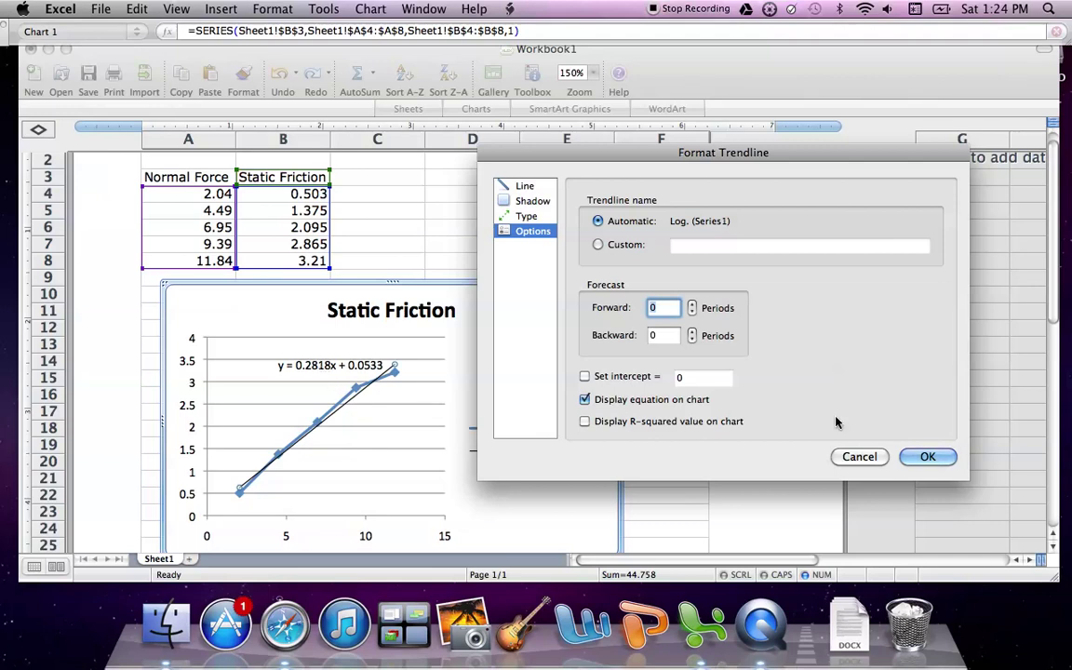
click(926, 457)
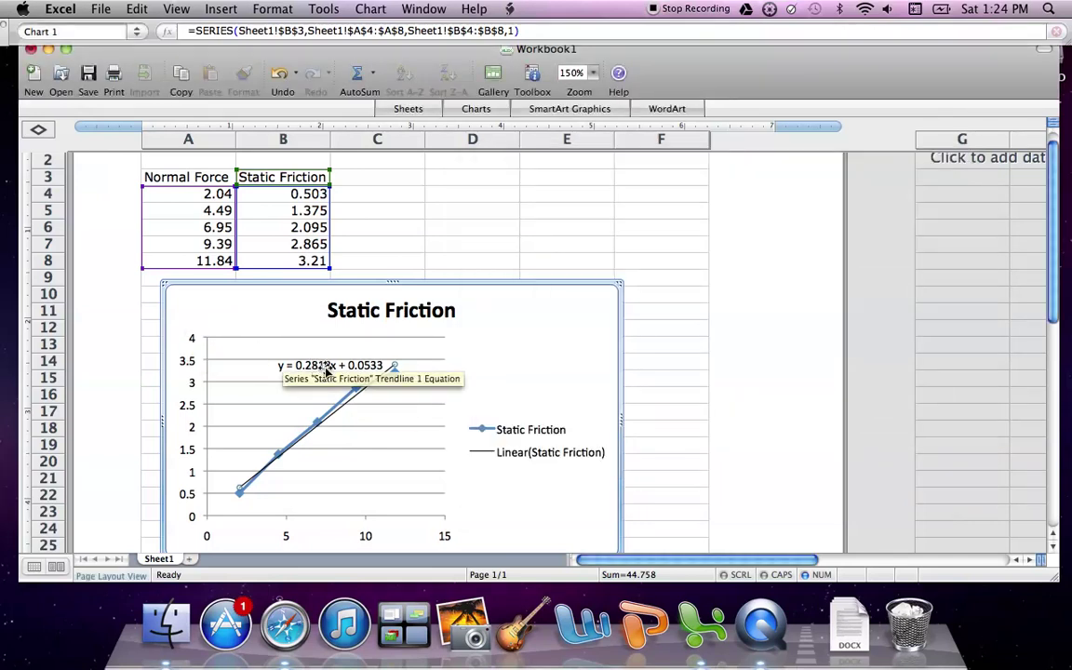
Move the y = 0.2818x + 0.0533 equation label to the chart's upper left beside the Static Friction title.
click(284, 363)
drag(266, 319, 254, 314)
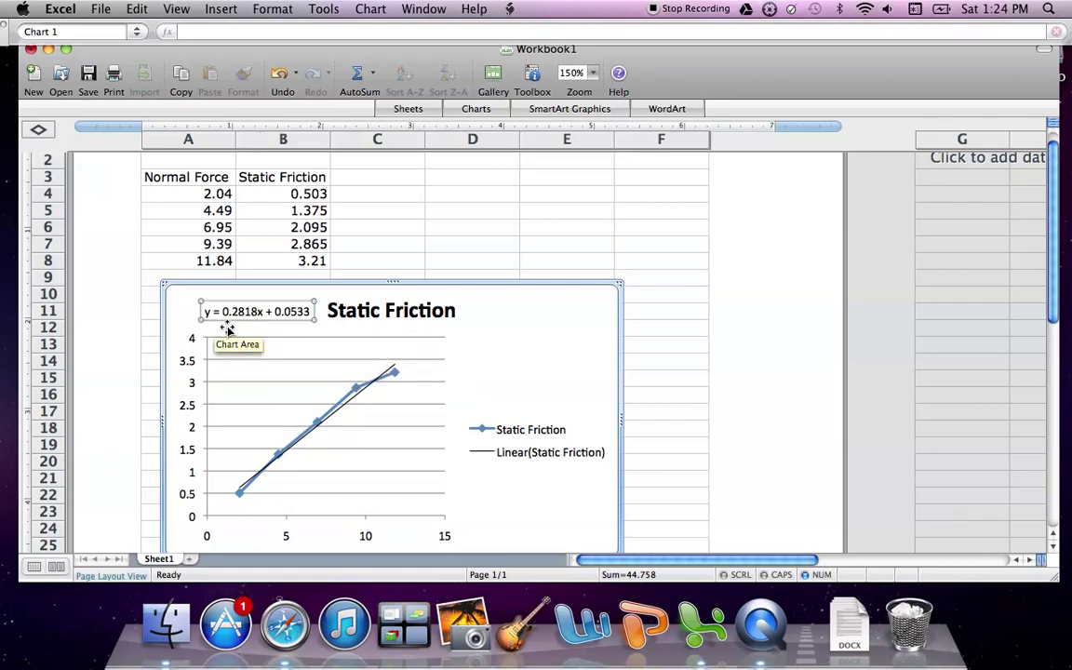
click(211, 297)
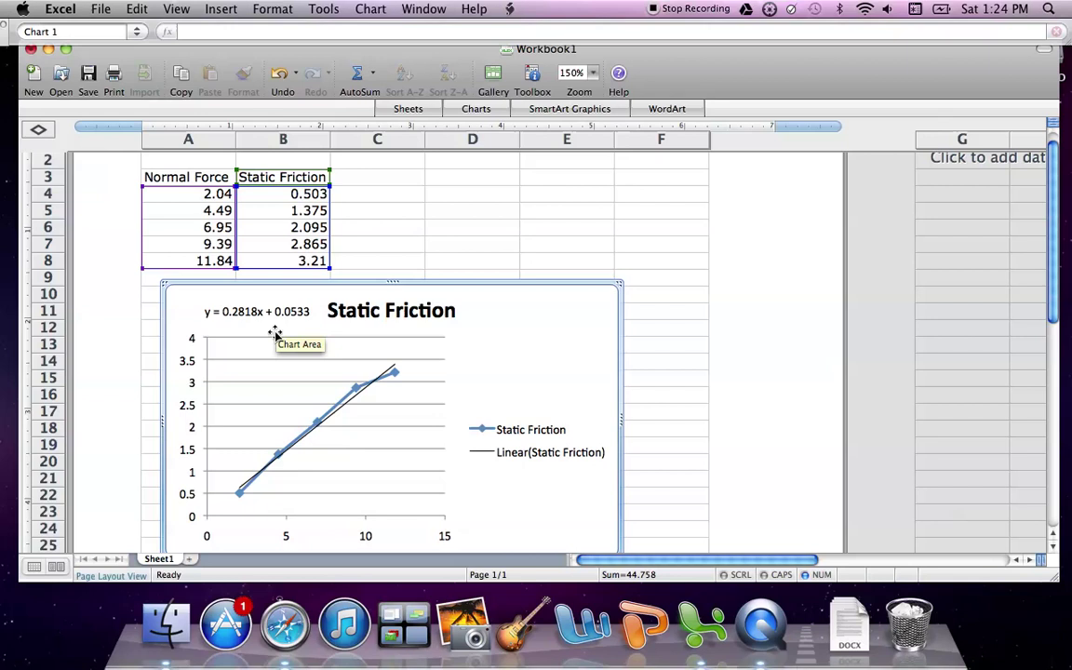